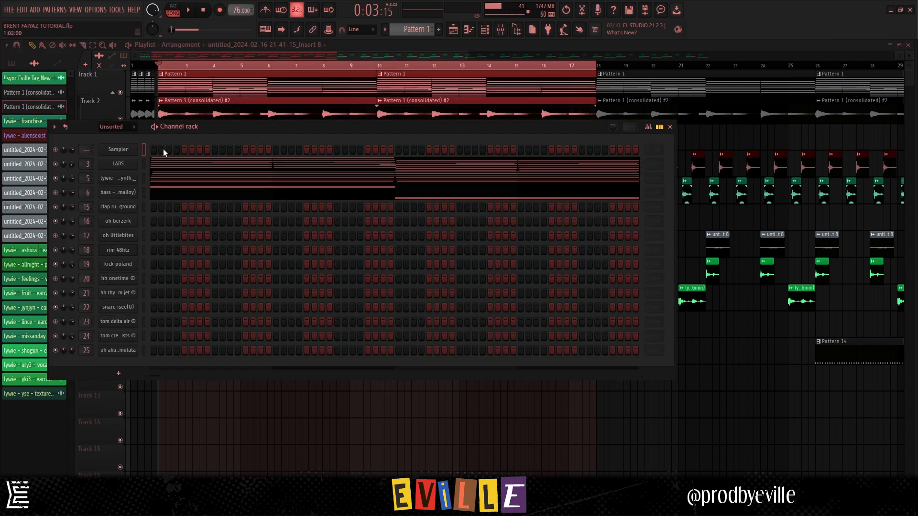
- Examine the Fruity parametric EQ 2, Fruity Chorus and ValhallaVintageVerb settings on the Kontakt 7 mixer insert used for the LABS melody
click(120, 164)
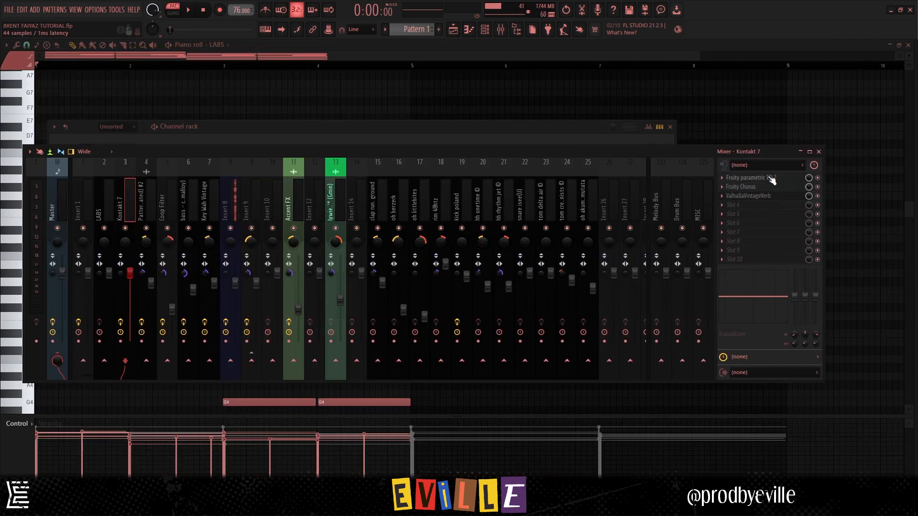
click(771, 178)
click(759, 188)
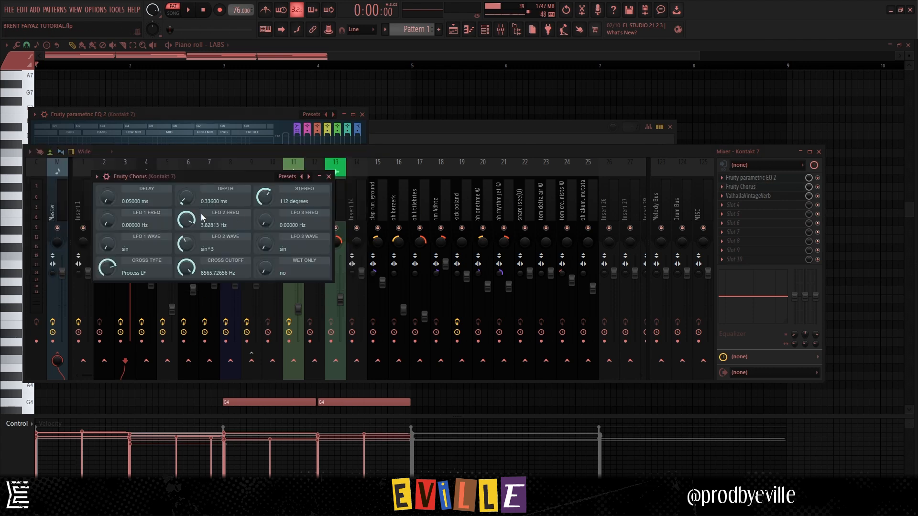
click(748, 196)
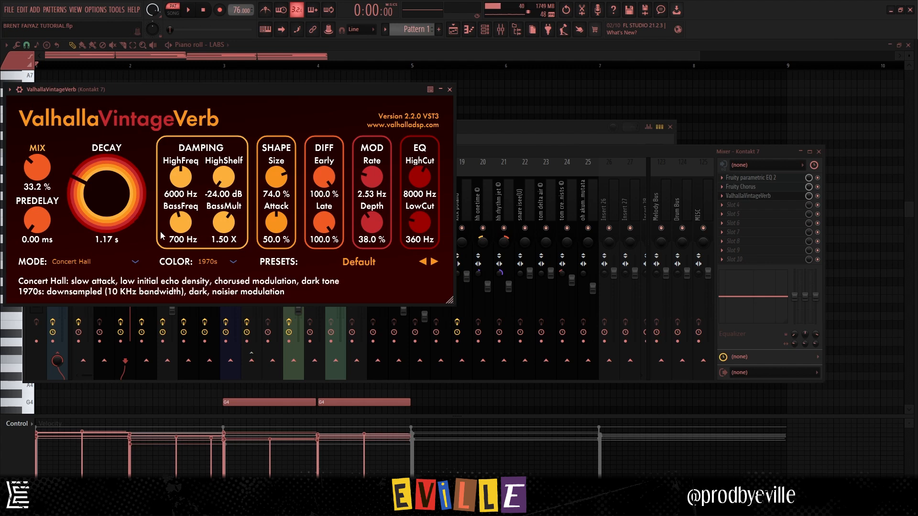
- Show the LABS chord notes in the piano roll and play the pattern
key(F7)
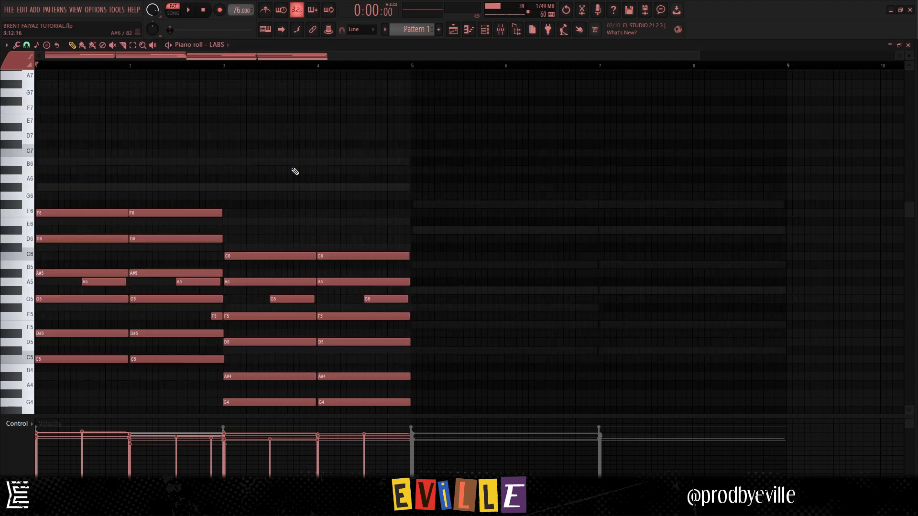
scroll(295, 171, down, 4)
key(space)
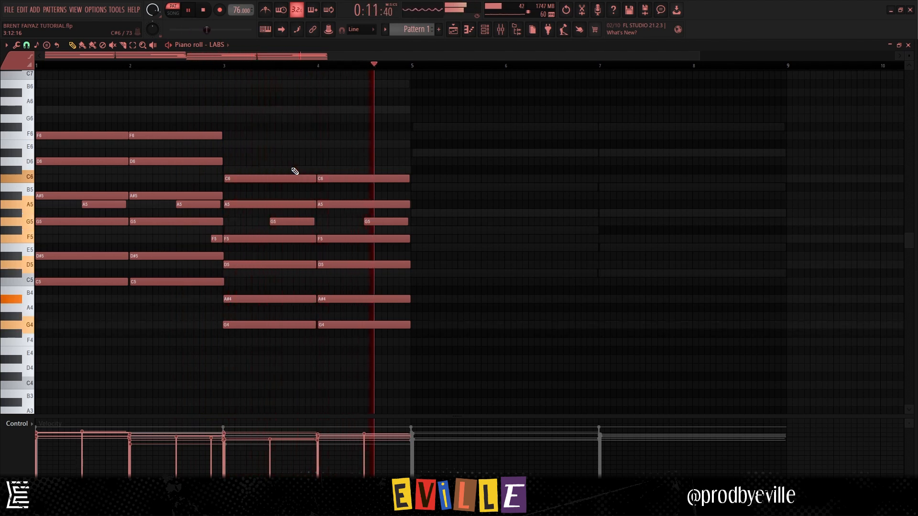
- Highlight the LABS chord groups one after another, from the first chord in bar 1 through the lower chords in bars 3 and 4
drag(56, 311, 50, 276)
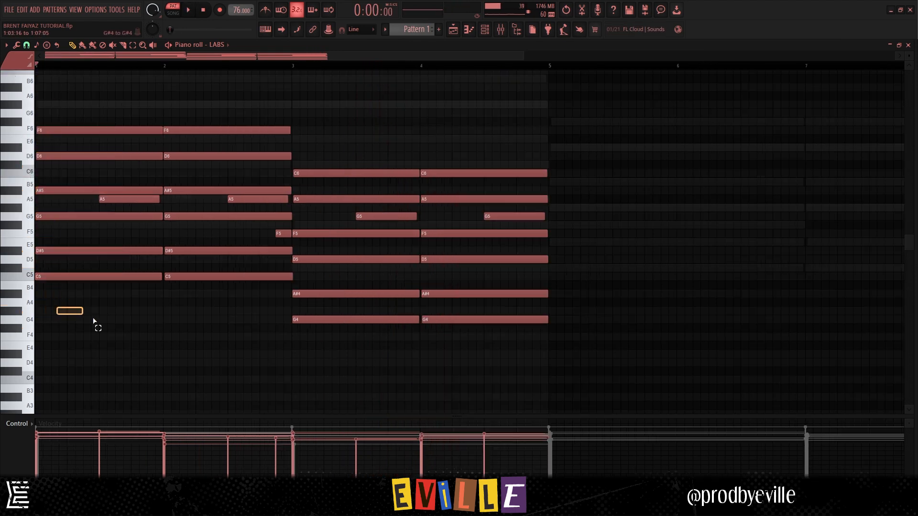
drag(49, 210, 37, 109)
drag(188, 92, 262, 331)
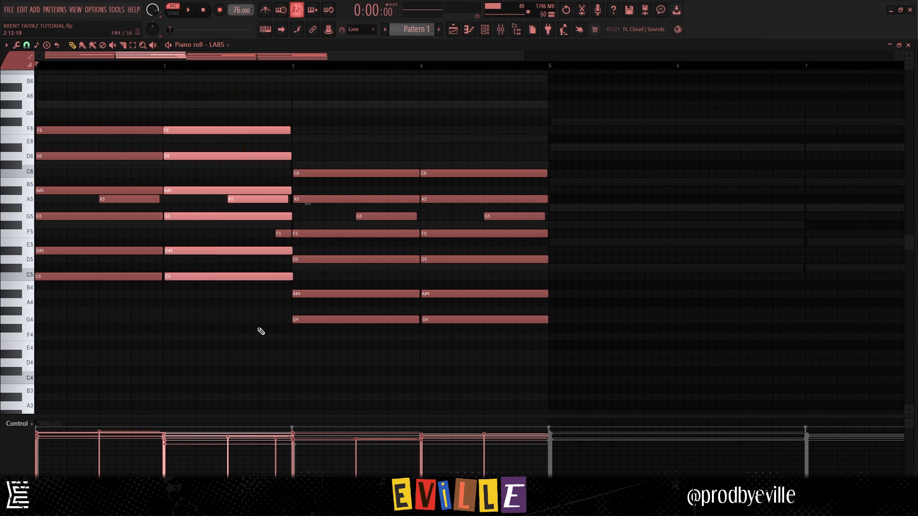
drag(330, 374, 552, 244)
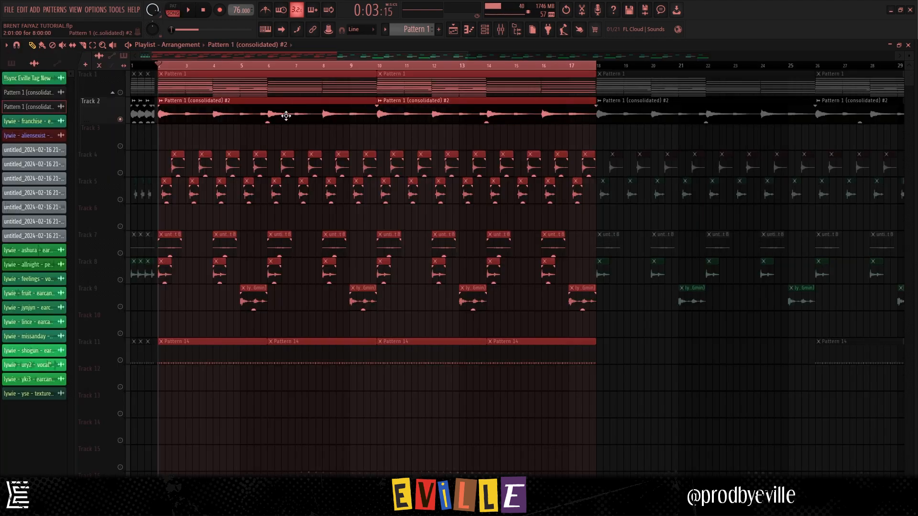
- Examine the consolidated Pattern 1 clip's insert effects: SoundShifter Pitch Stereo, Vulf Compressor, RC-20, soothe2 and parametric EQ, closing the windows when done
click(284, 115)
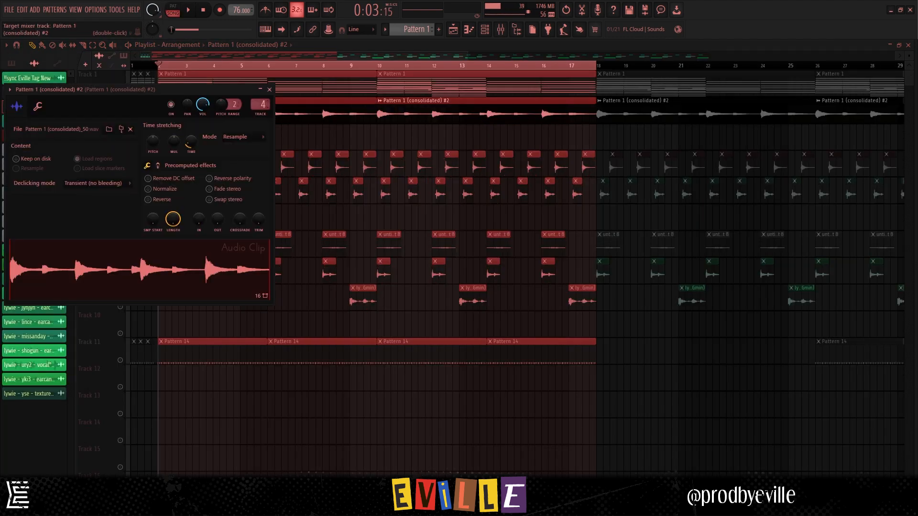
double_click(261, 104)
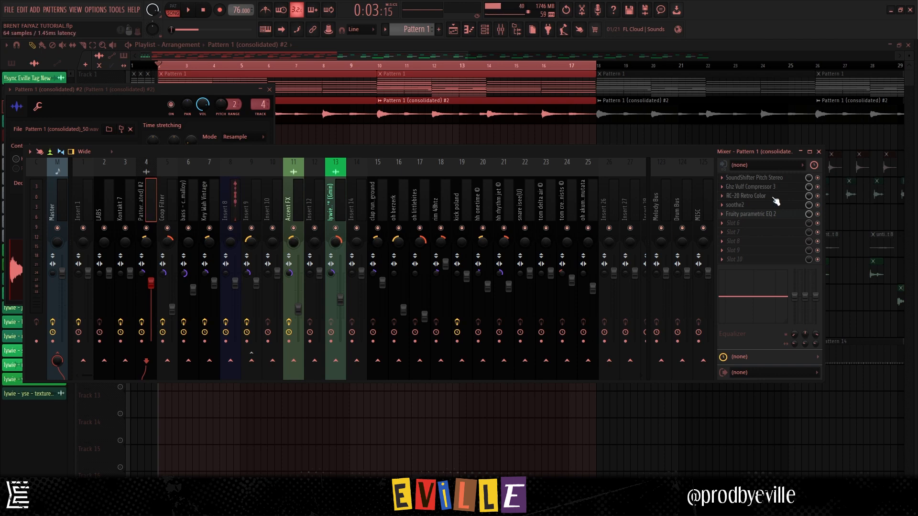
click(764, 179)
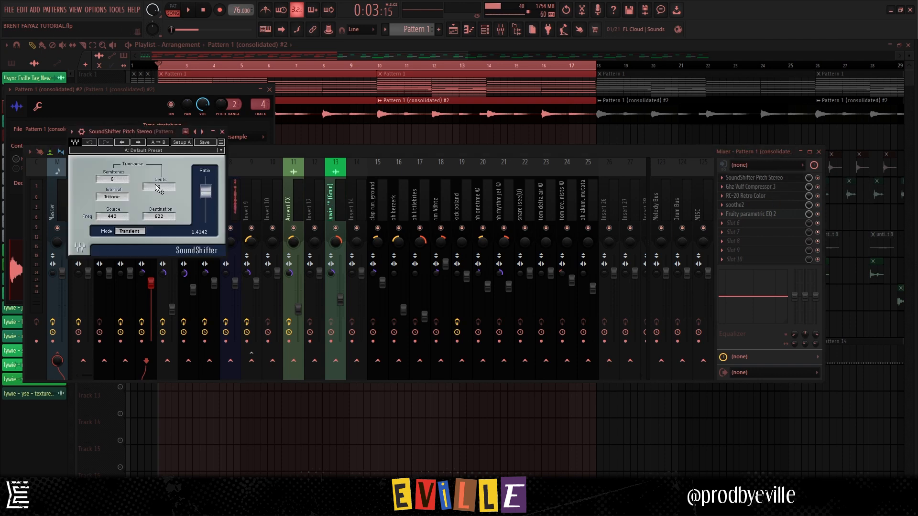
click(748, 186)
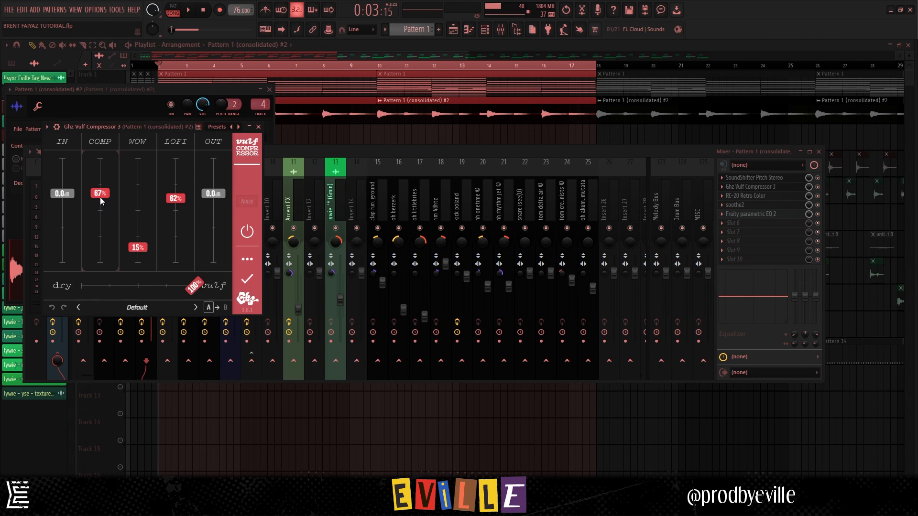
click(752, 196)
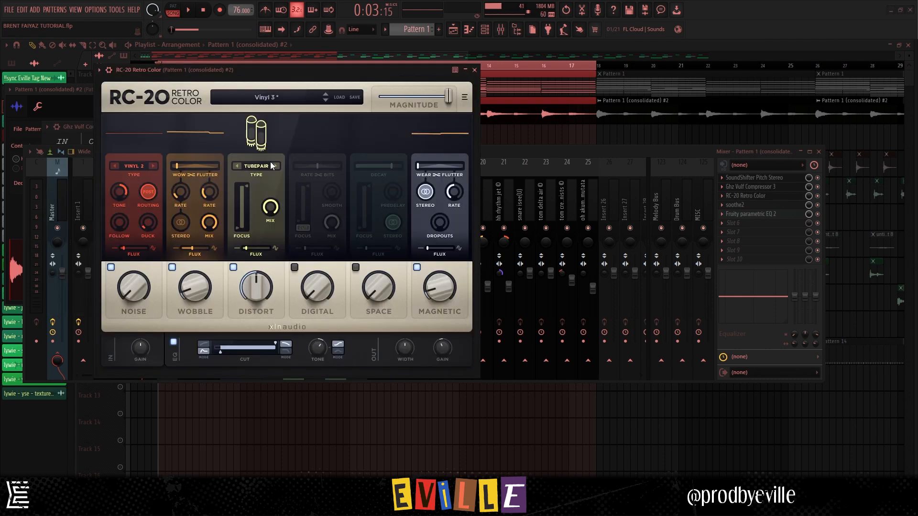
click(760, 205)
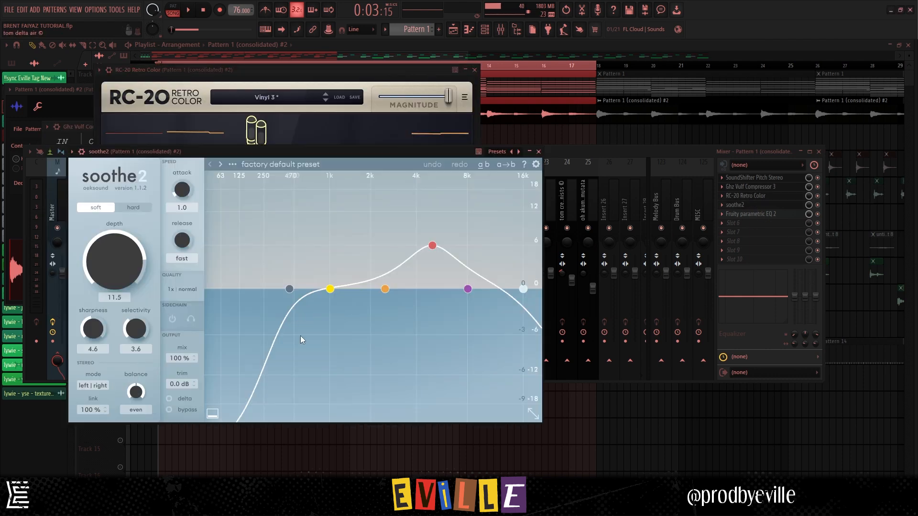
click(748, 215)
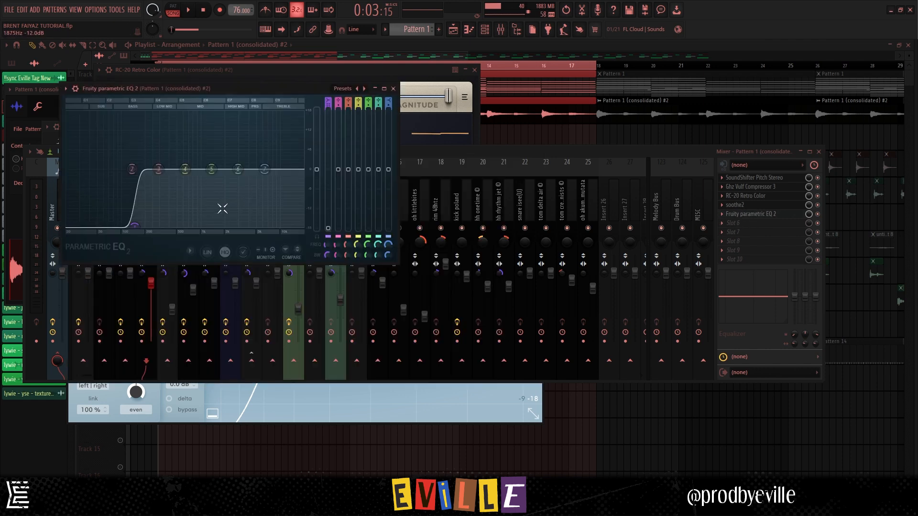
key(F12)
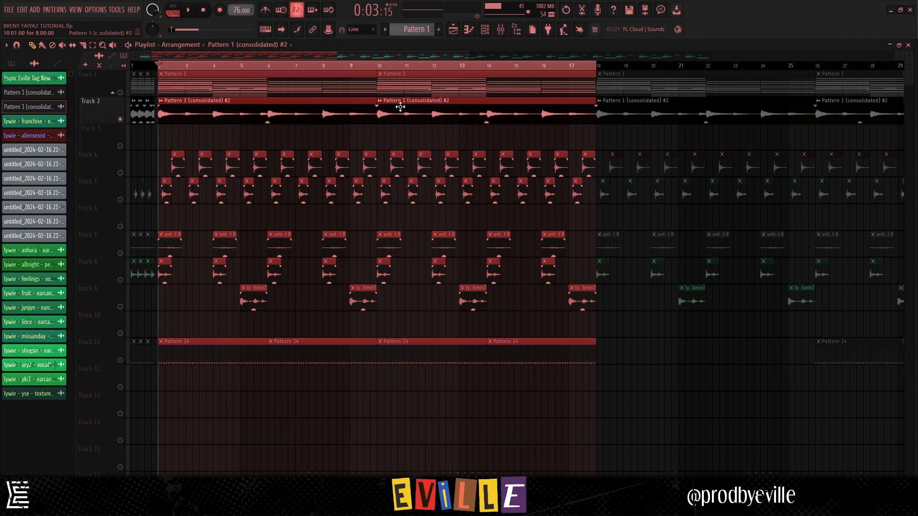
- Clear the clip selection in the playlist and listen to the arrangement from bar 2
click(339, 139)
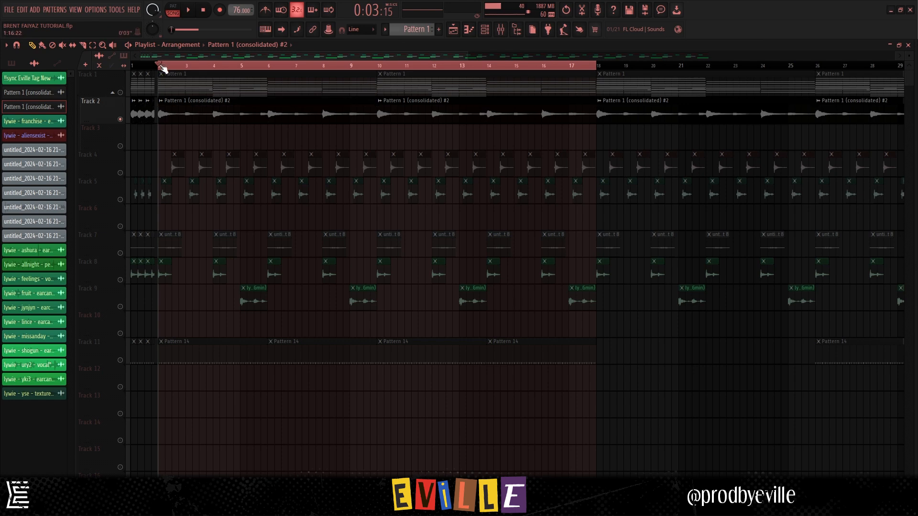
key(space)
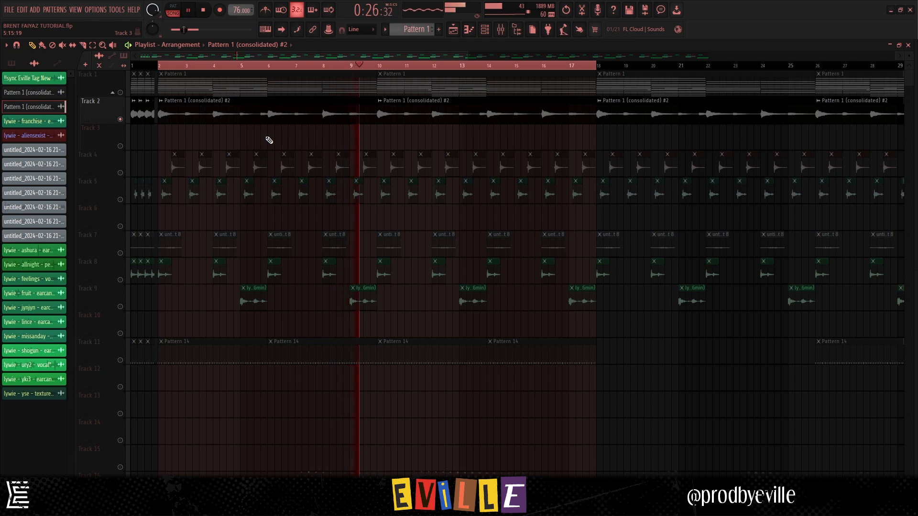
key(space)
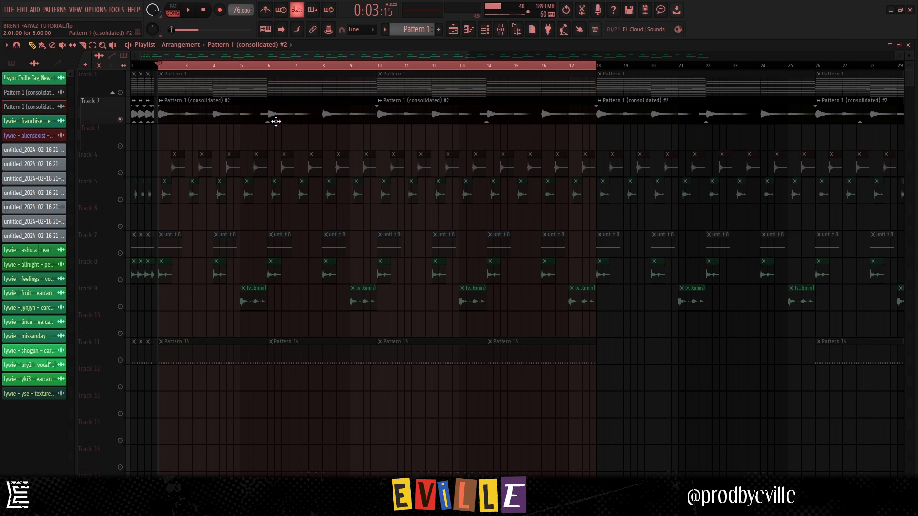
- Switch playback to pattern mode and view the sampler settings of the lywie - worm - synth_ channel
key(F6)
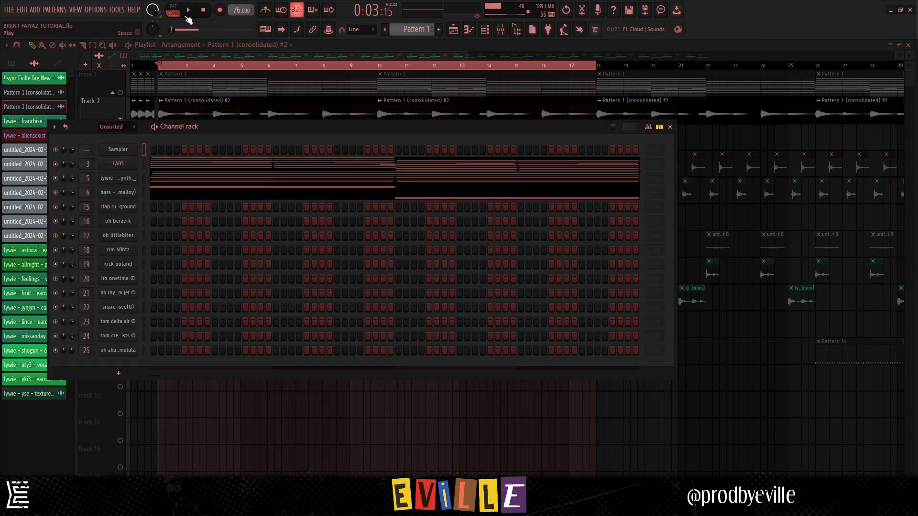
click(174, 10)
click(120, 178)
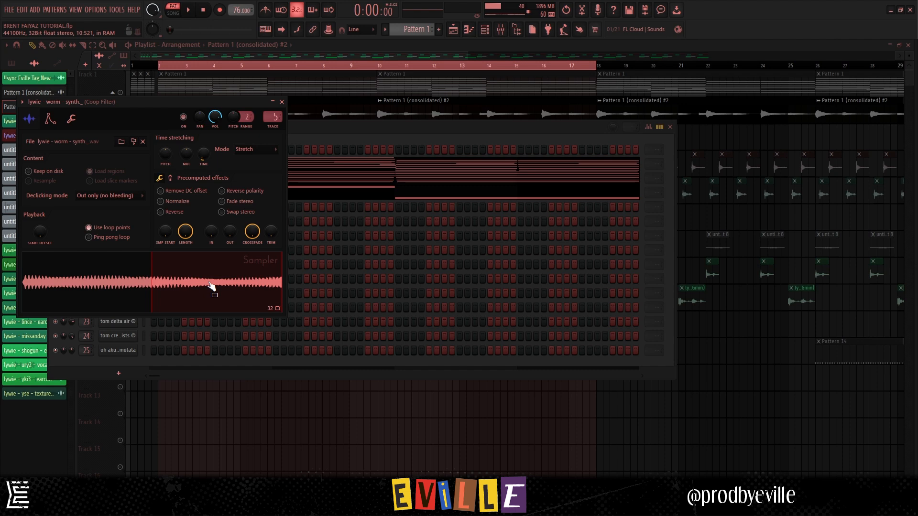
- Show the worm synth's chord notes in the piano roll and play through the eight bars of Pattern 1
key(F7)
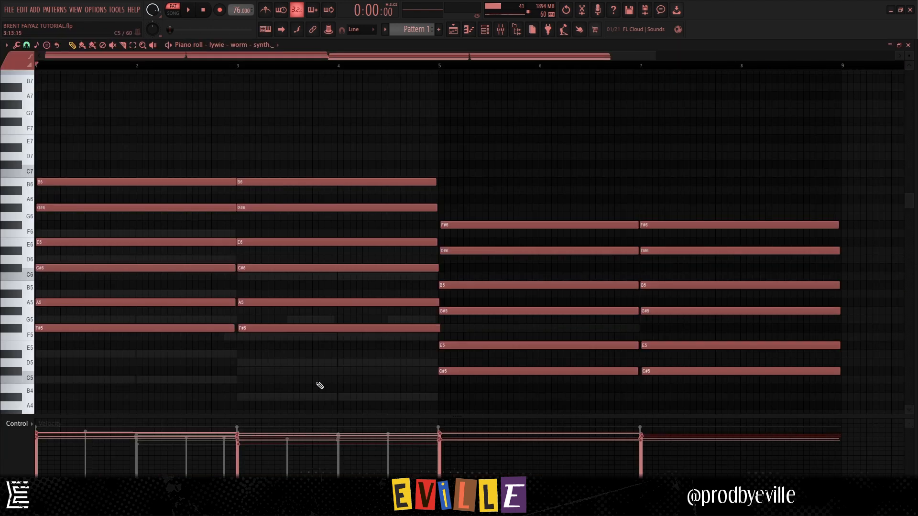
key(space)
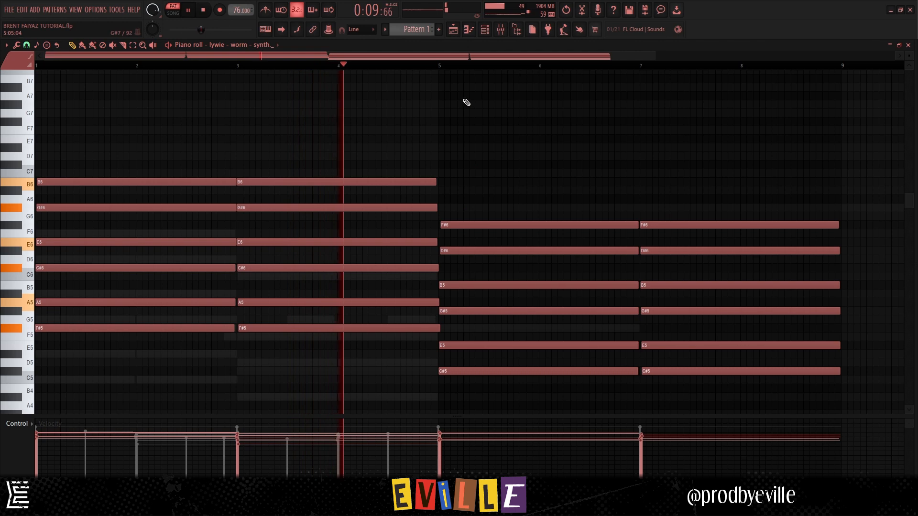
scroll(439, 65, down, 2)
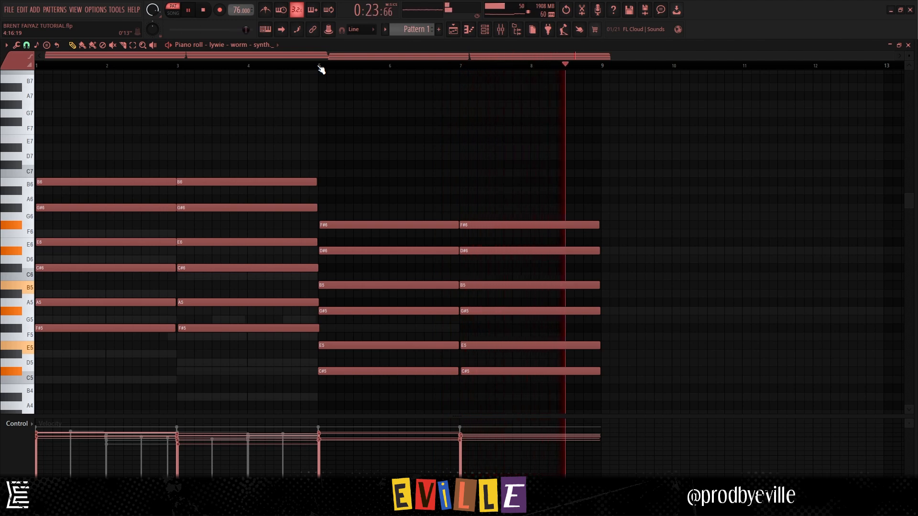
key(space)
- Examine the RC-20 Retro Color, FilterFreak1, FilterFreak2 and EffectRack settings on the Coop Filter mixer insert
key(F9)
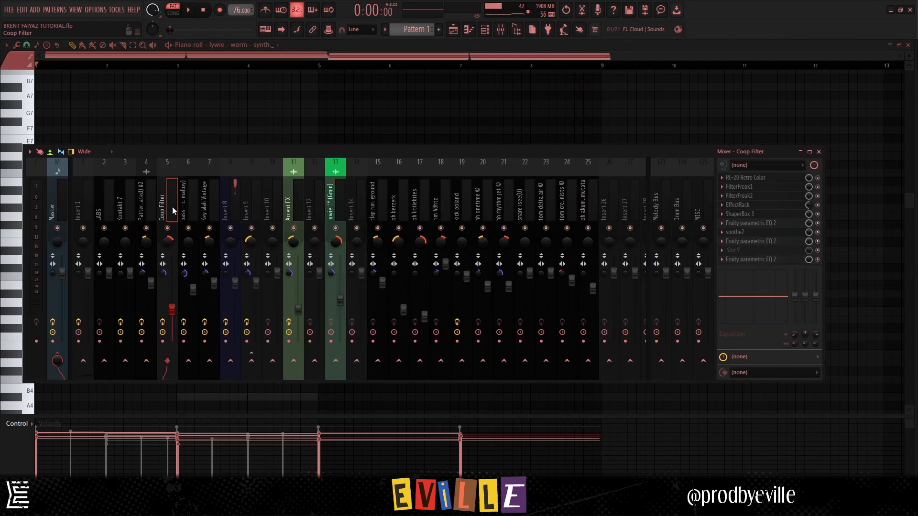
click(765, 178)
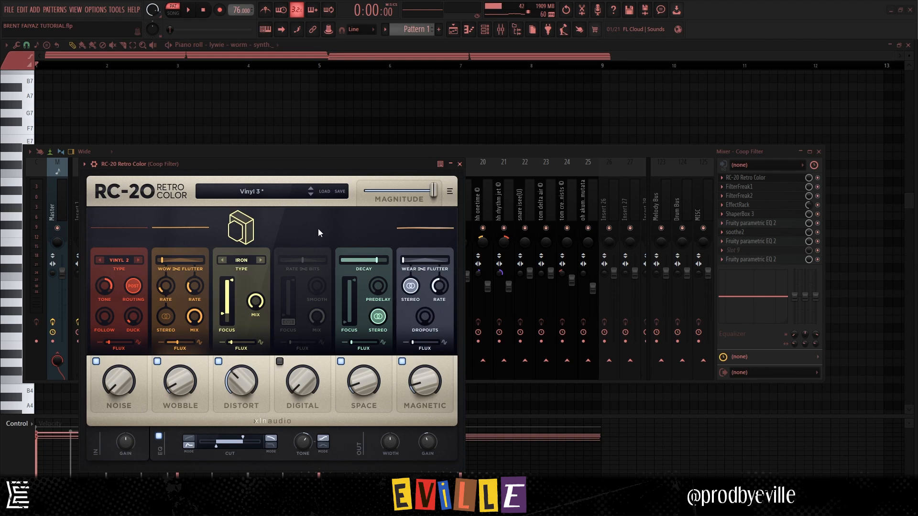
click(750, 188)
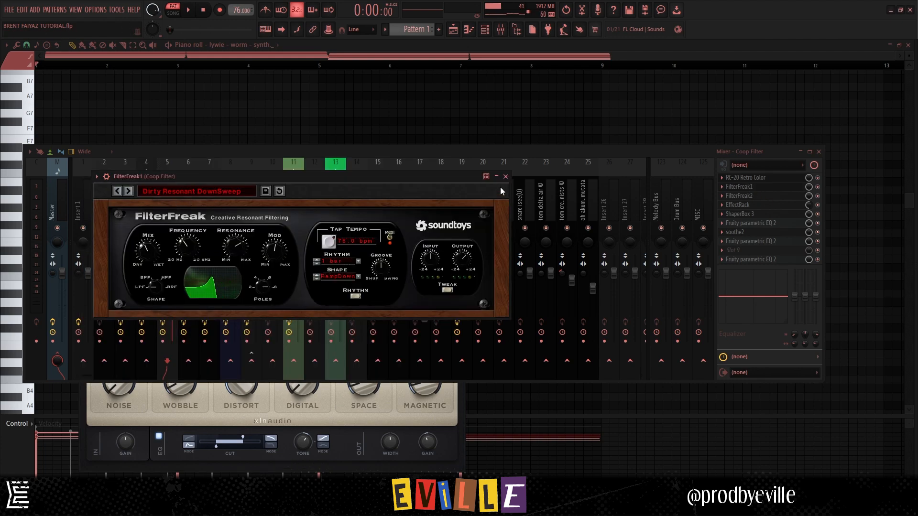
click(746, 196)
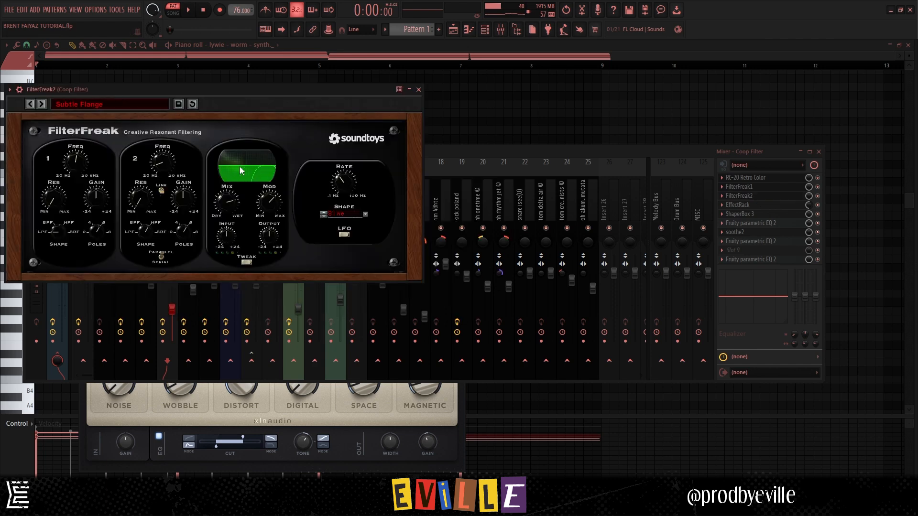
click(738, 205)
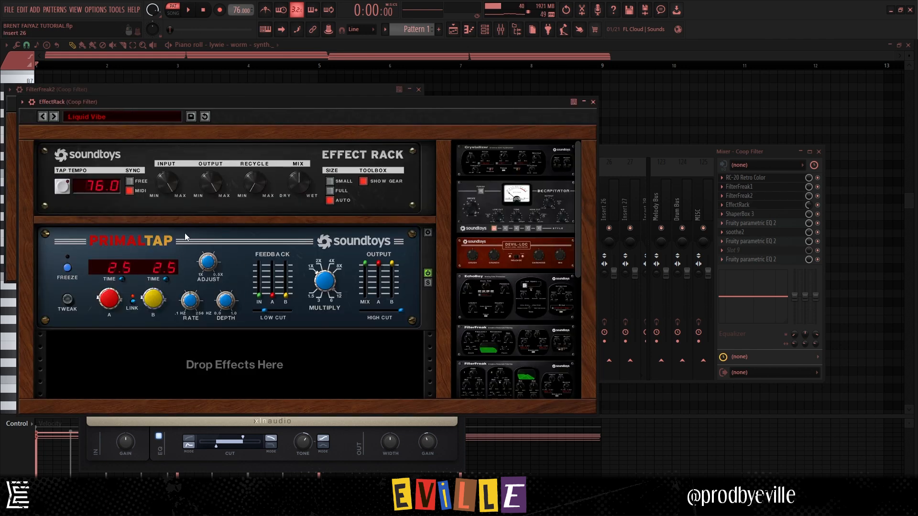
key(ctrl+s)
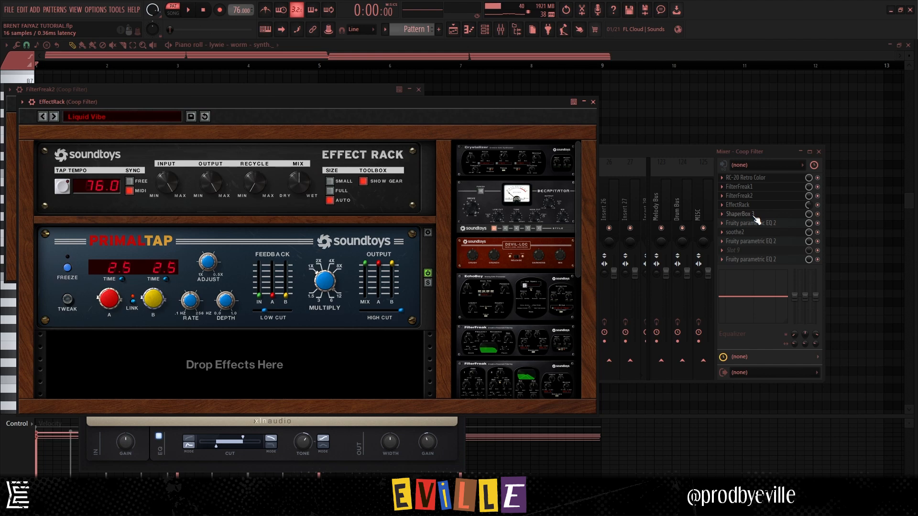
- Examine the ShaperBox 3 volume curve, the soothe2 settings and the Fruity parametric EQ 2 curves on the Coop Filter insert
click(755, 218)
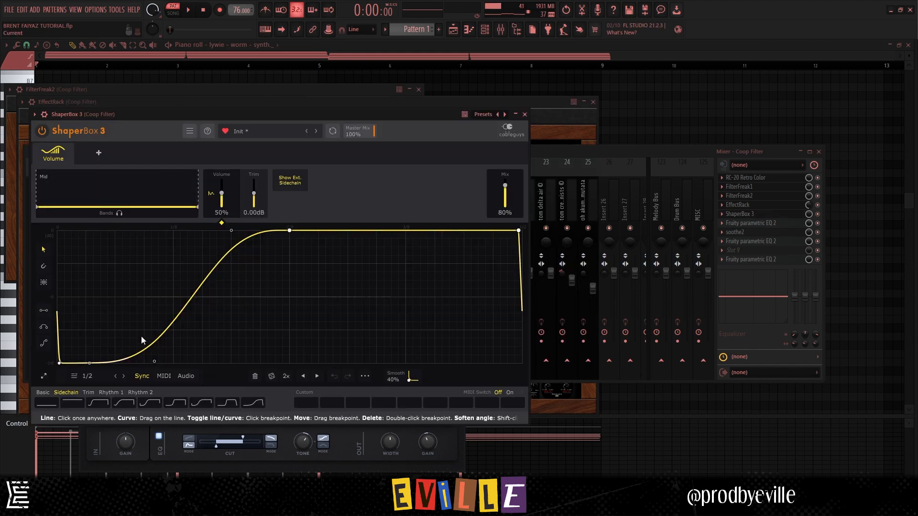
click(761, 223)
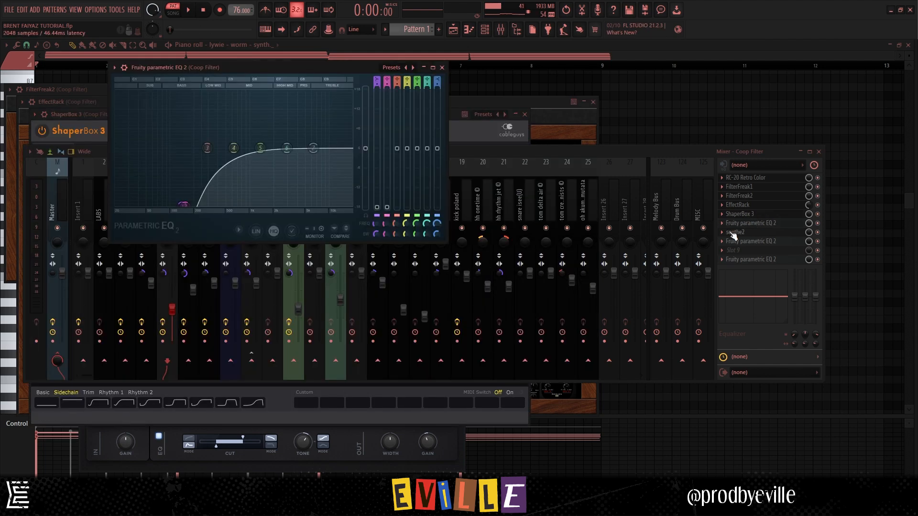
click(742, 233)
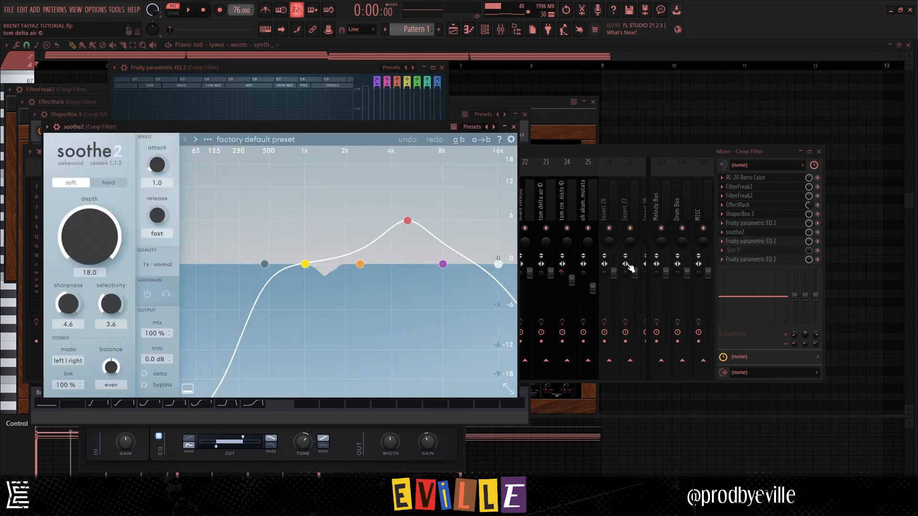
click(751, 242)
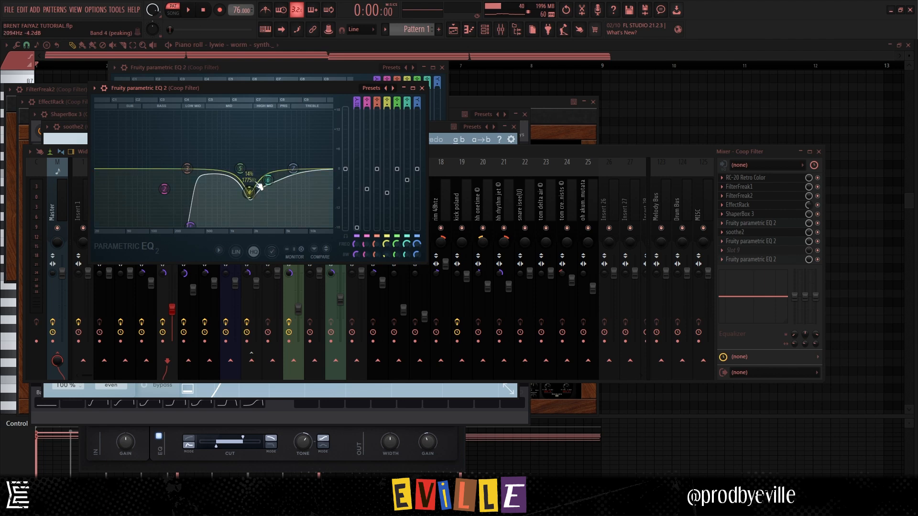
click(746, 242)
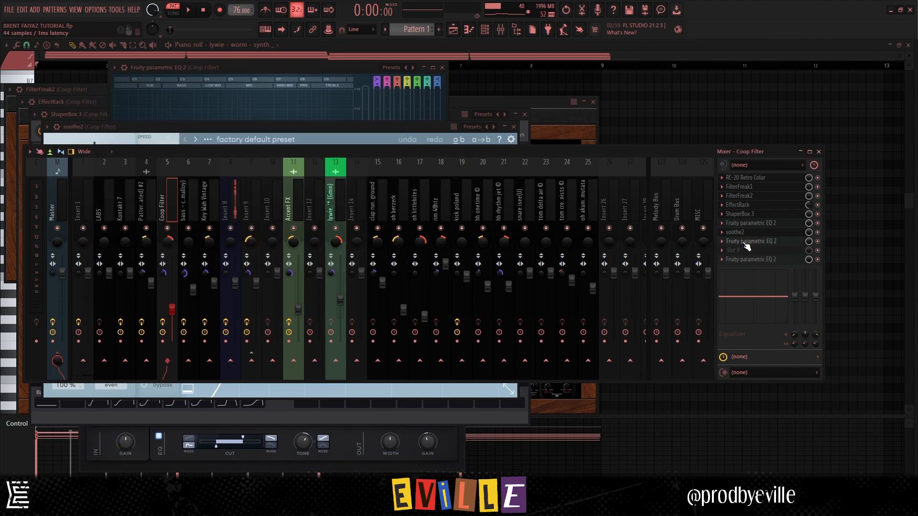
click(745, 242)
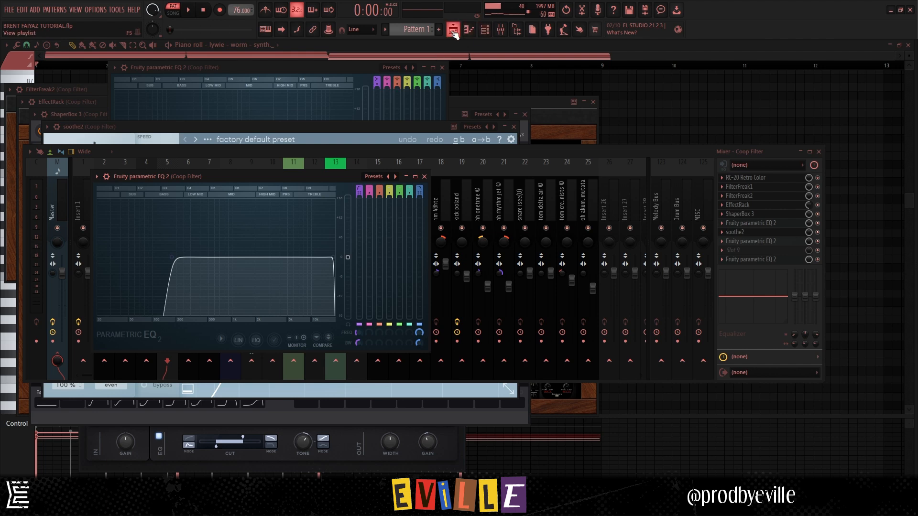
- Show the bass - clean channel's notes in the piano roll
click(484, 29)
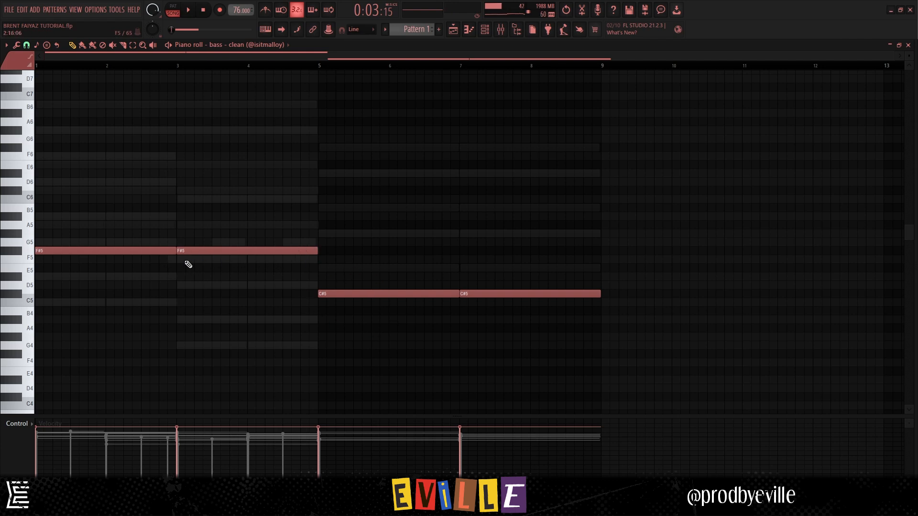
- Play the bass - clean notes starting at bars 1, 3, 5 and 7 of Pattern 1
key(space)
click(179, 68)
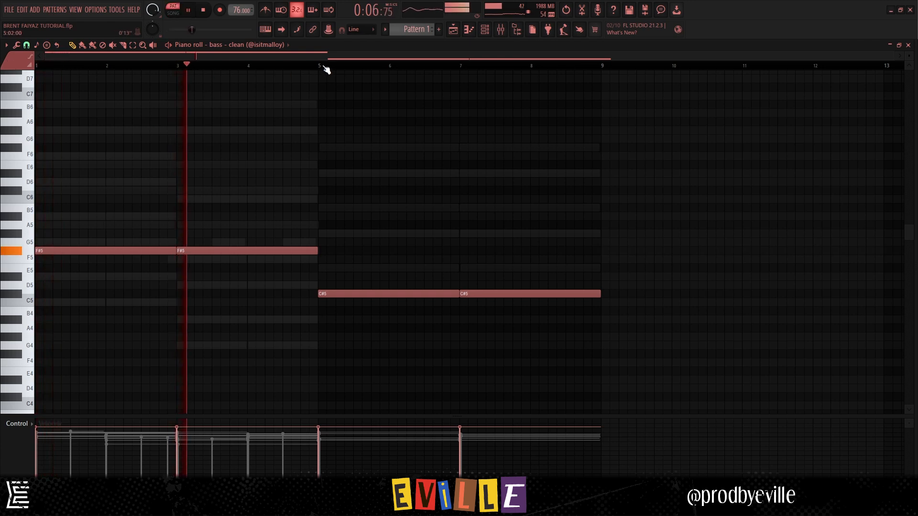
click(321, 67)
click(460, 68)
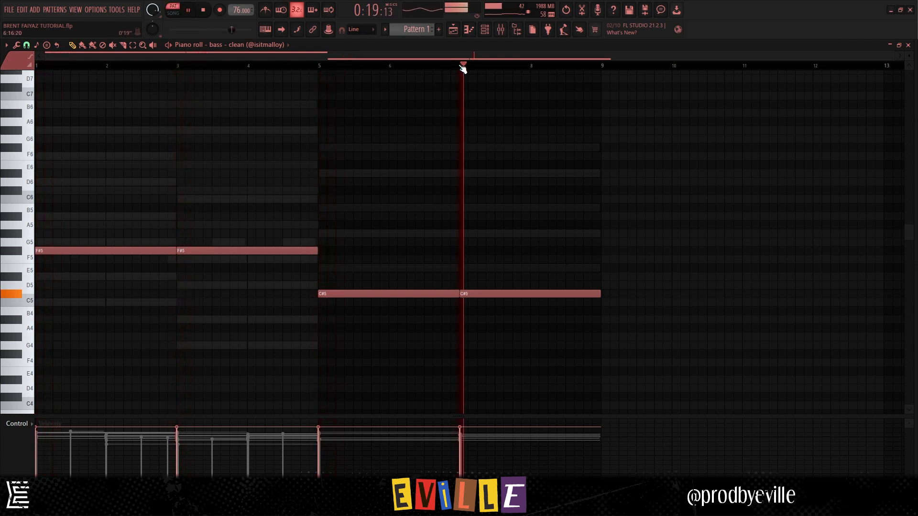
key(space)
- Examine the Decapitator and Fruity parametric EQ 2 settings on the bass - clean mixer insert
click(473, 32)
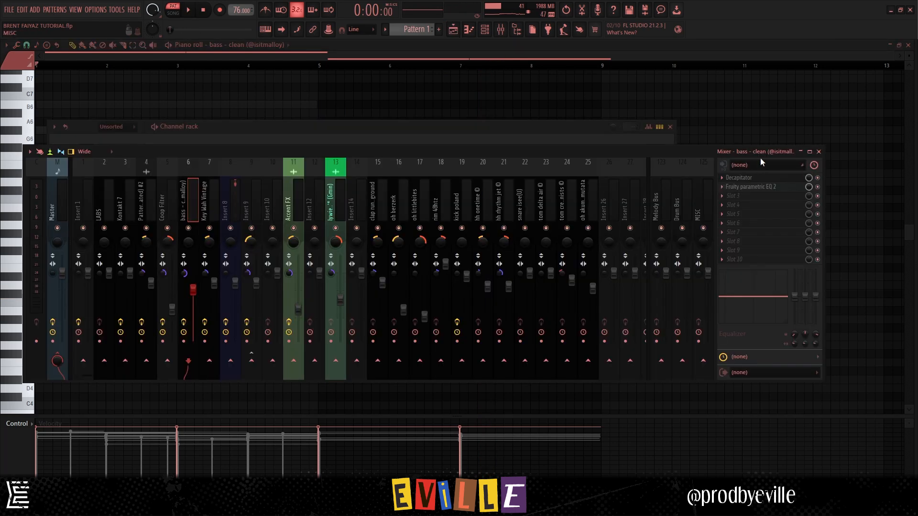
click(741, 179)
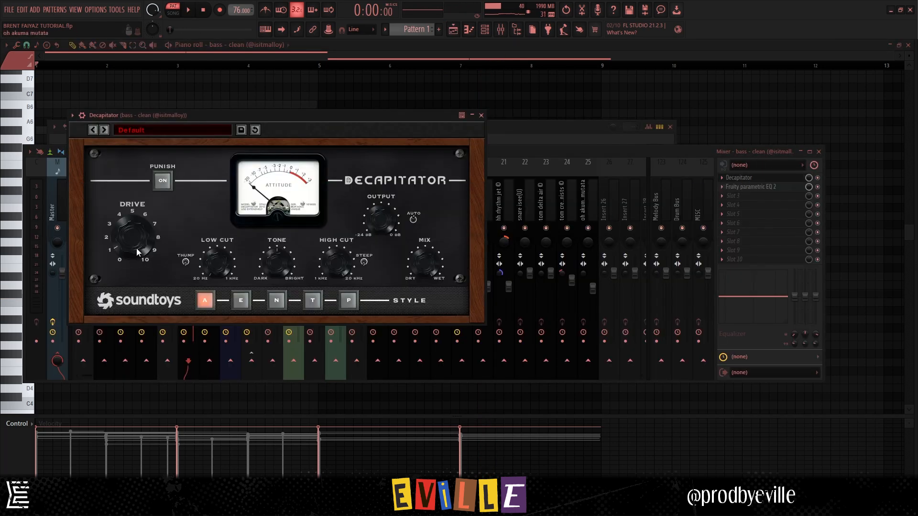
click(748, 187)
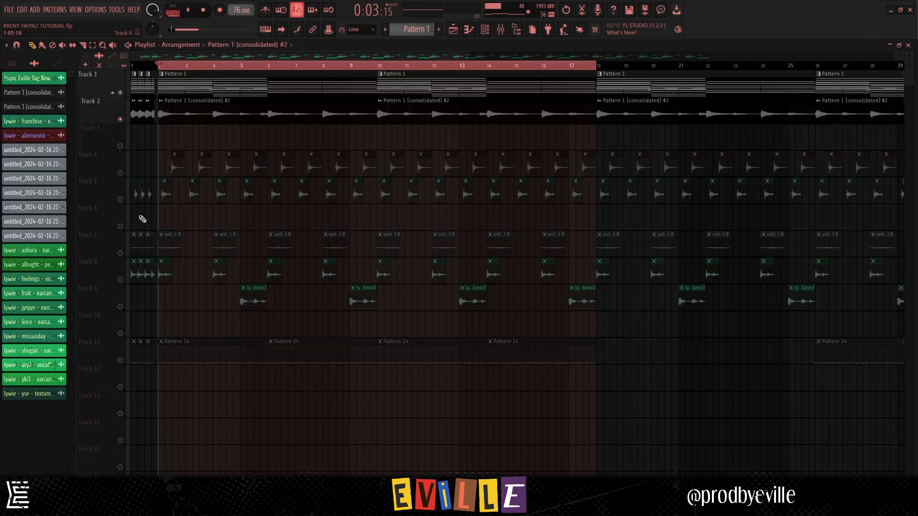
- Solo Track 4 in the playlist and play its red 118 bpm clips from bar 2
scroll(188, 185, up, 5)
click(124, 175)
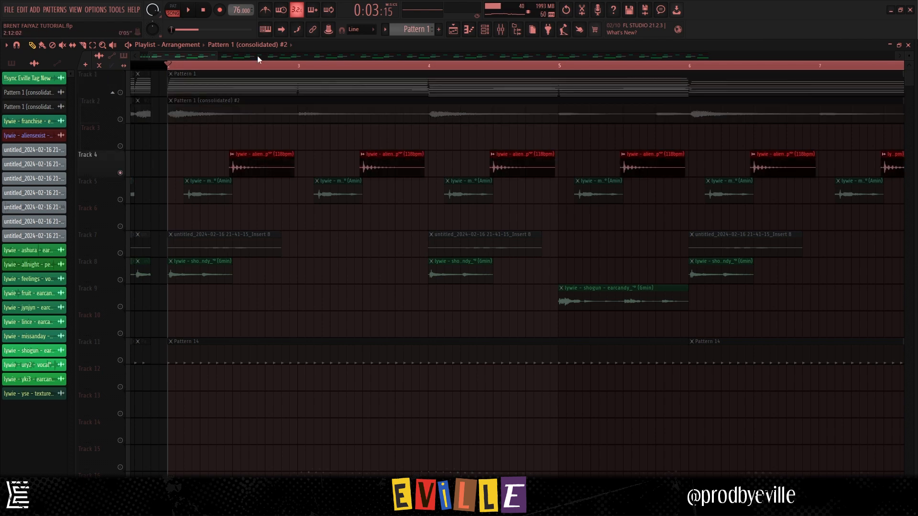
key(space)
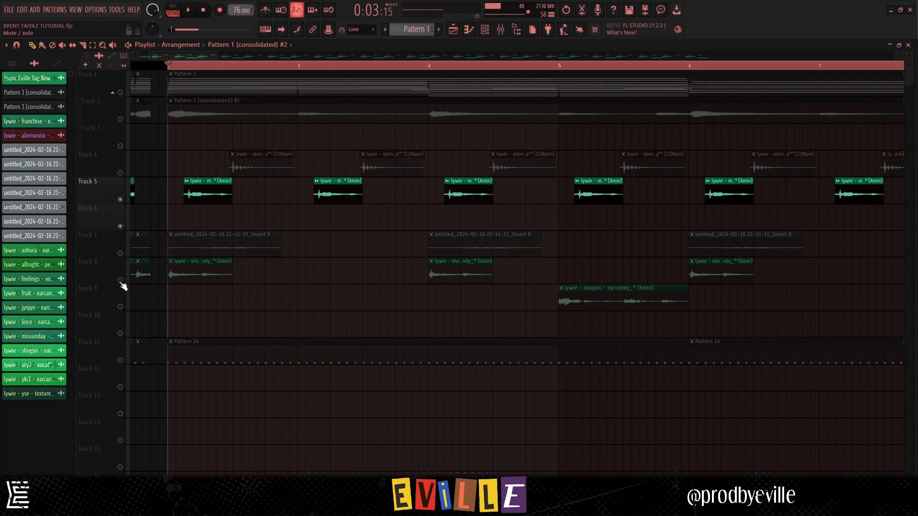
- Enable Tracks 8 and 9 in the playlist and show the missanday clip's effects on the Accent FX mixer insert
click(120, 281)
click(121, 307)
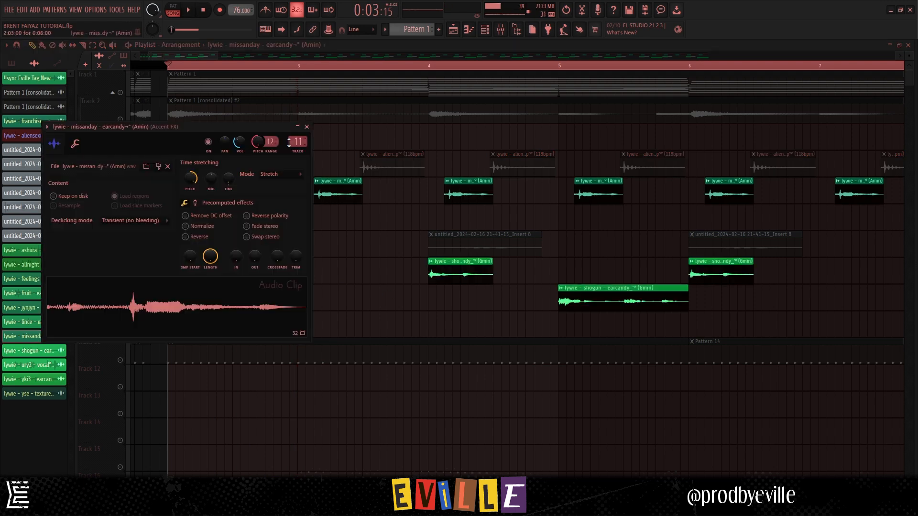
double_click(297, 141)
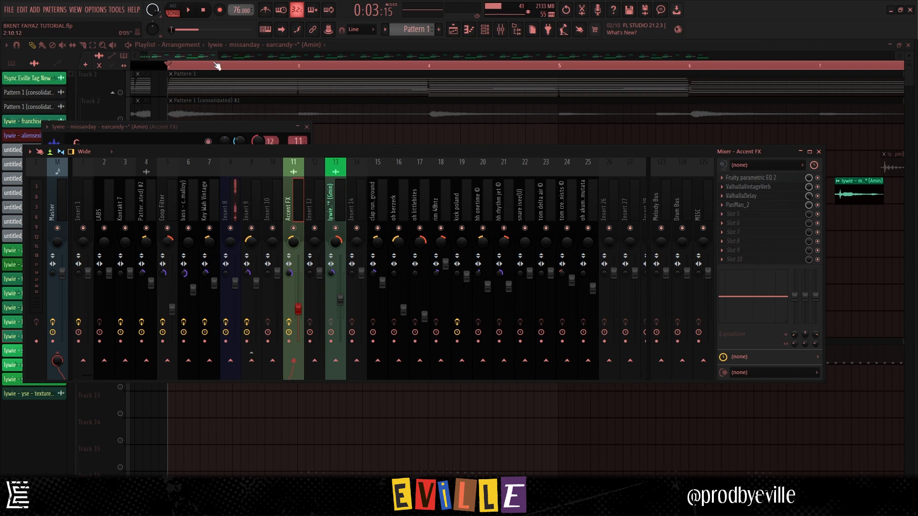
click(169, 66)
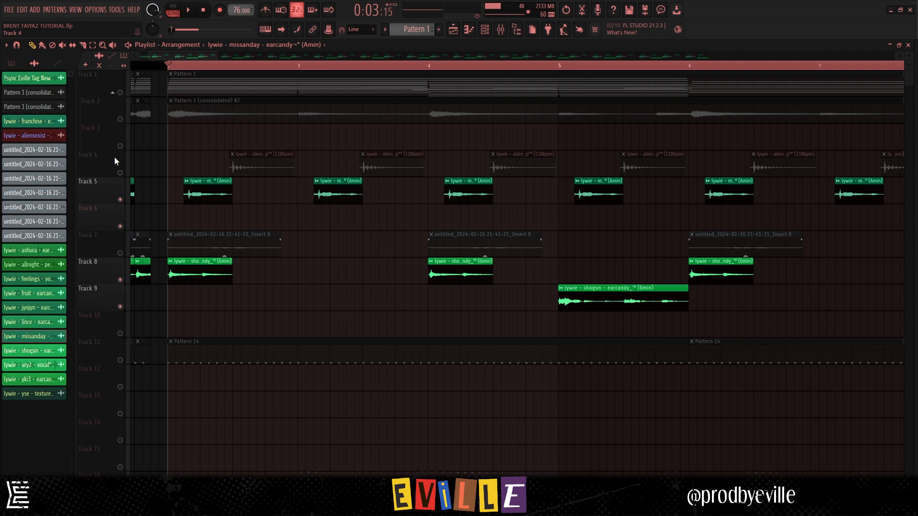
- Unmute Track 4 and play it together with Tracks 5, 8 and 9 from bar 2
click(120, 173)
key(space)
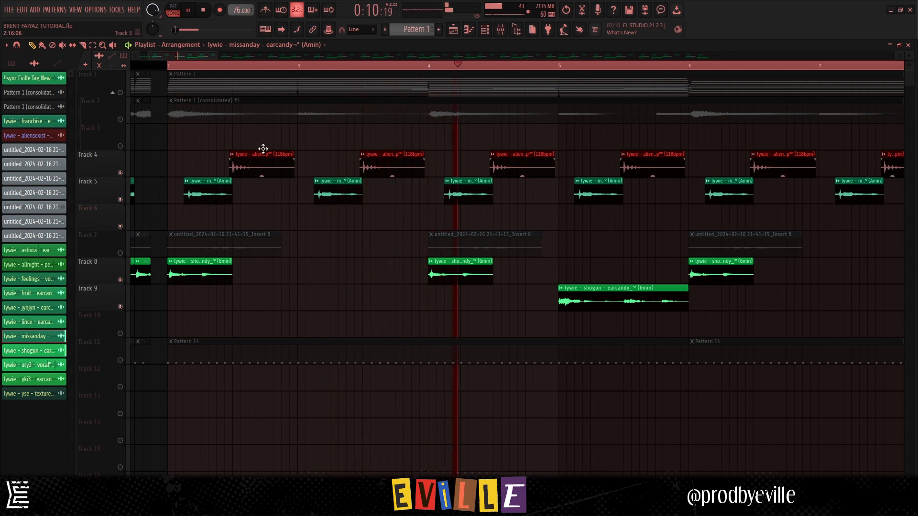
- Trace the Track 7 recording to mixer Insert 8 and examine the first Fruity parametric EQ 2 and Little AlterBoy on Insert 9
scroll(207, 56, down, 6)
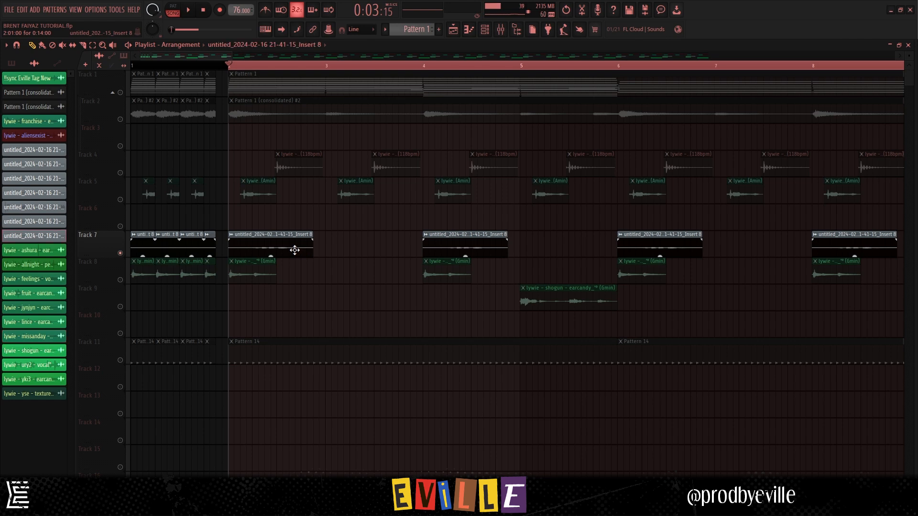
double_click(294, 250)
double_click(310, 154)
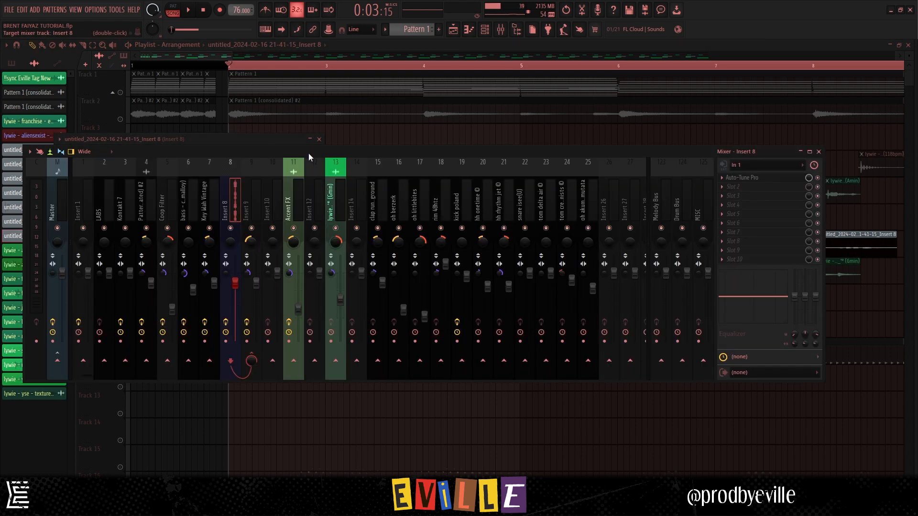
click(254, 198)
click(768, 179)
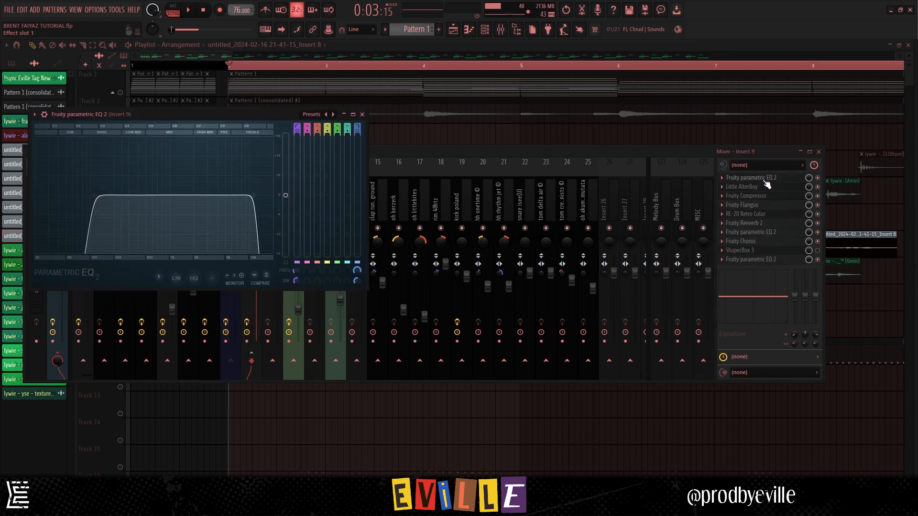
click(756, 190)
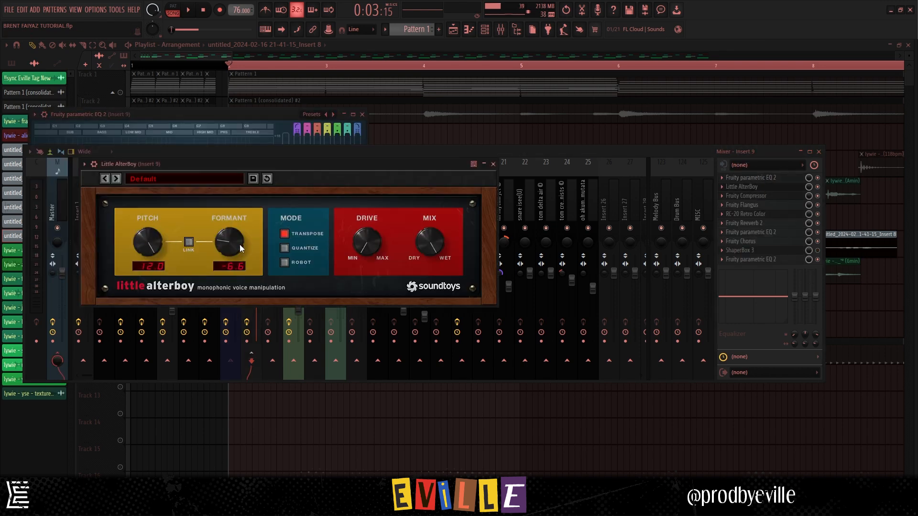
- Examine Fruity Flangus, RC-20 Retro Color, Fruity Reeverb 2, Fruity Chorus and the remaining Fruity parametric EQ 2 curves on Insert 9
click(750, 205)
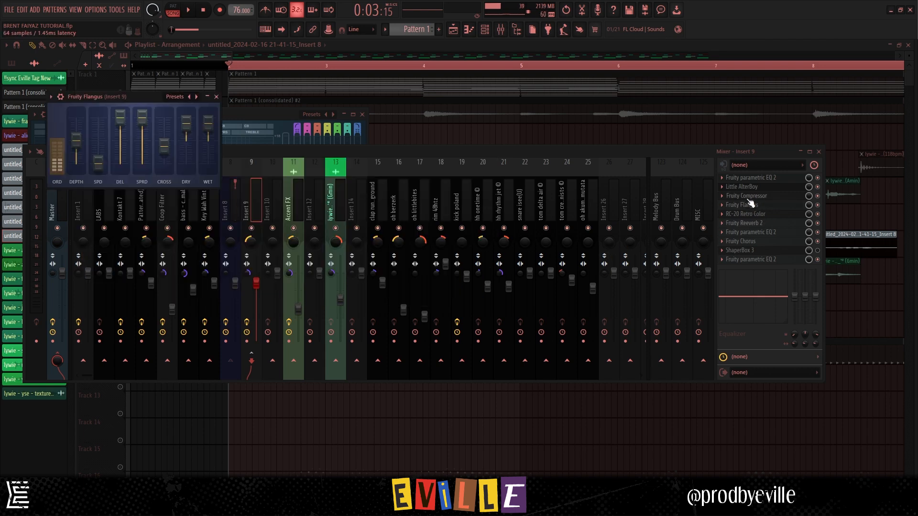
click(749, 215)
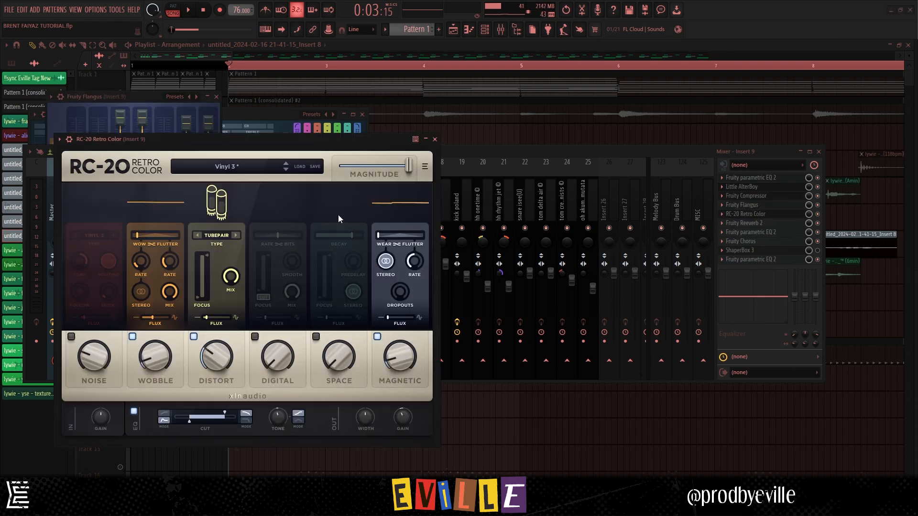
click(757, 224)
click(768, 234)
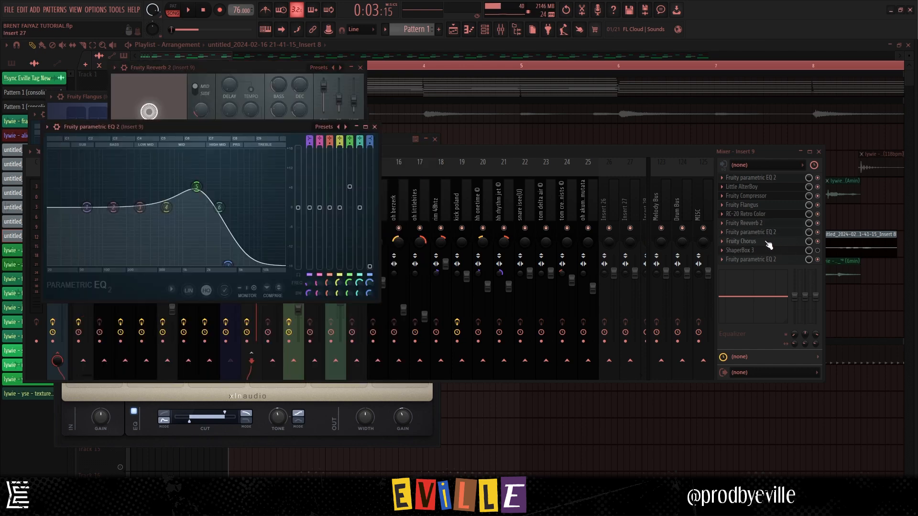
click(762, 244)
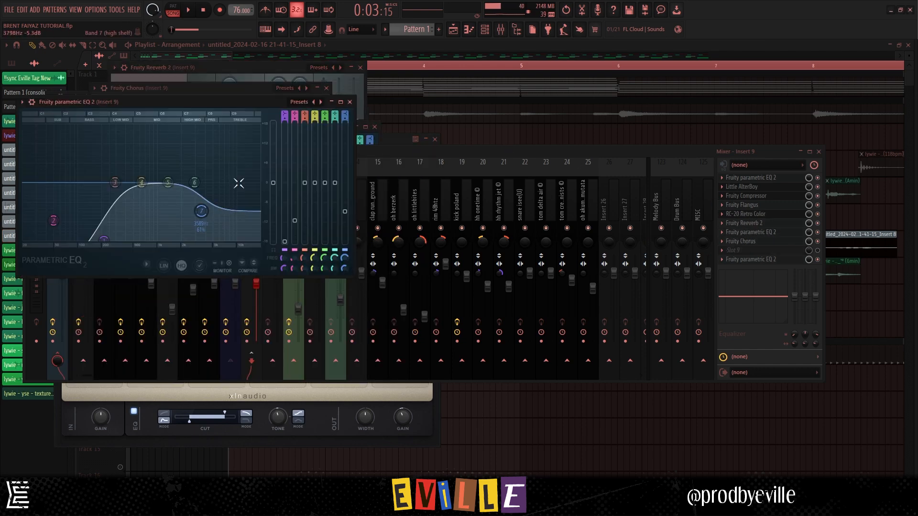
click(403, 47)
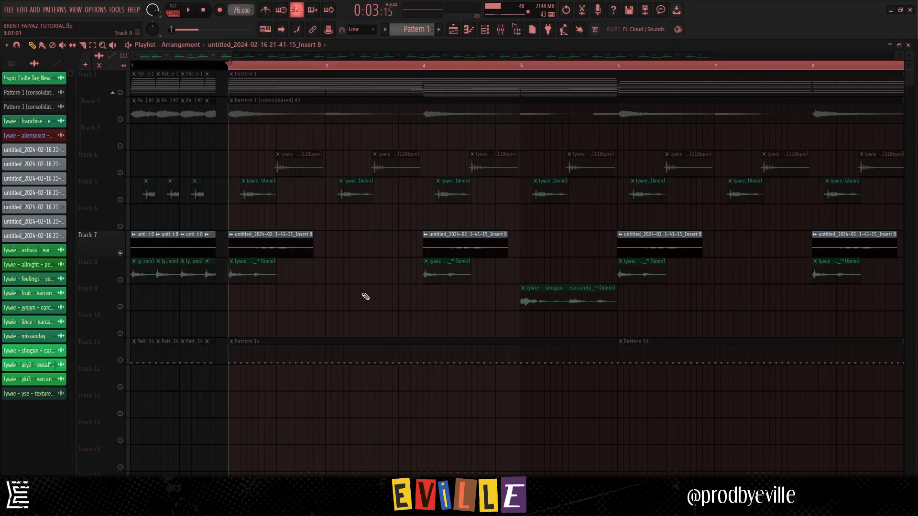
- Play the soloed Track 7 recording from bar 2 and restore all the other playlist tracks
key(space)
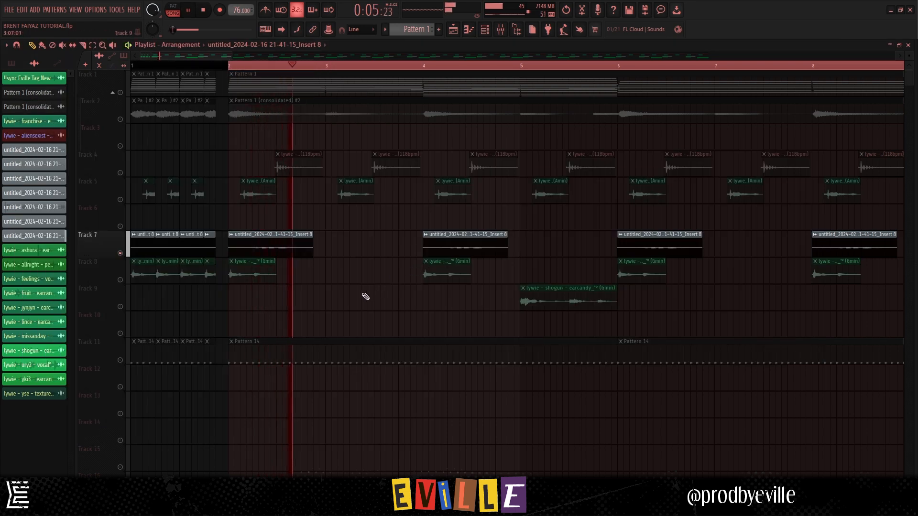
key(space)
ctrl+click(120, 253)
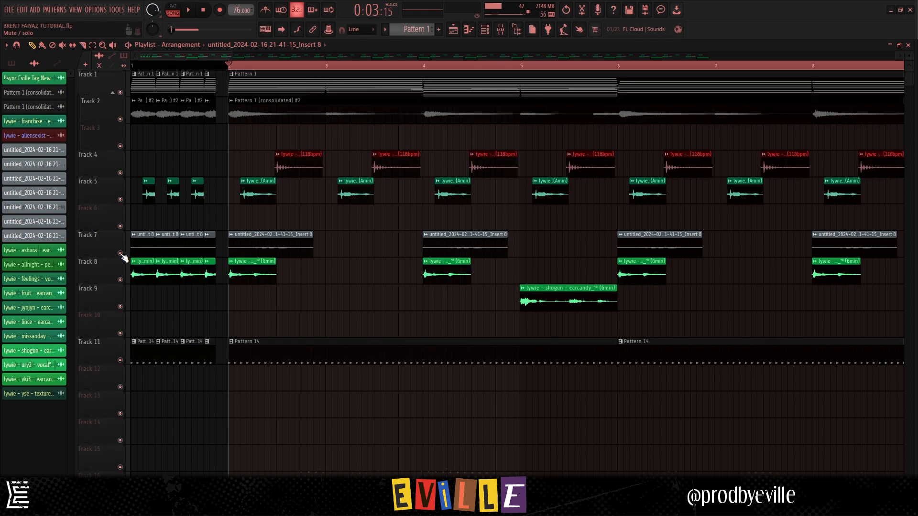
- Mute the Pattern 14 drums on Track 11 and play all the melodic tracks together from bar 2
click(120, 360)
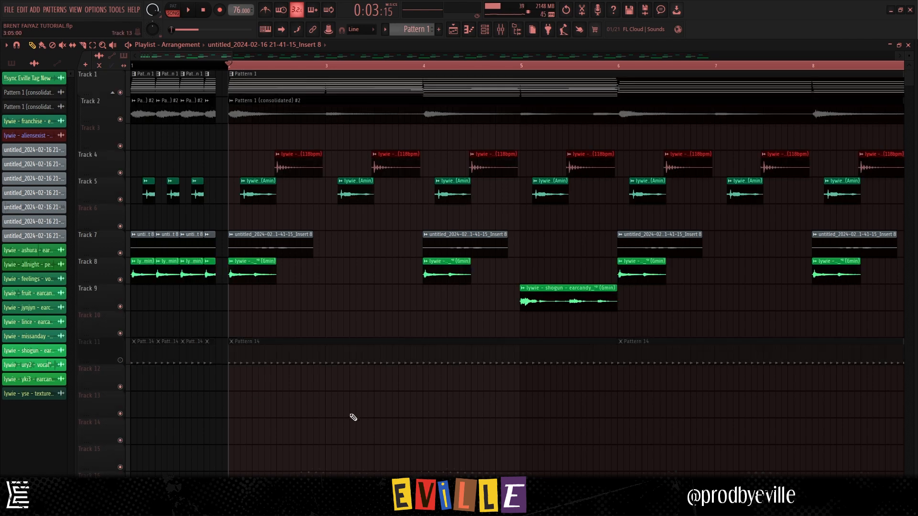
scroll(311, 383, down, 5)
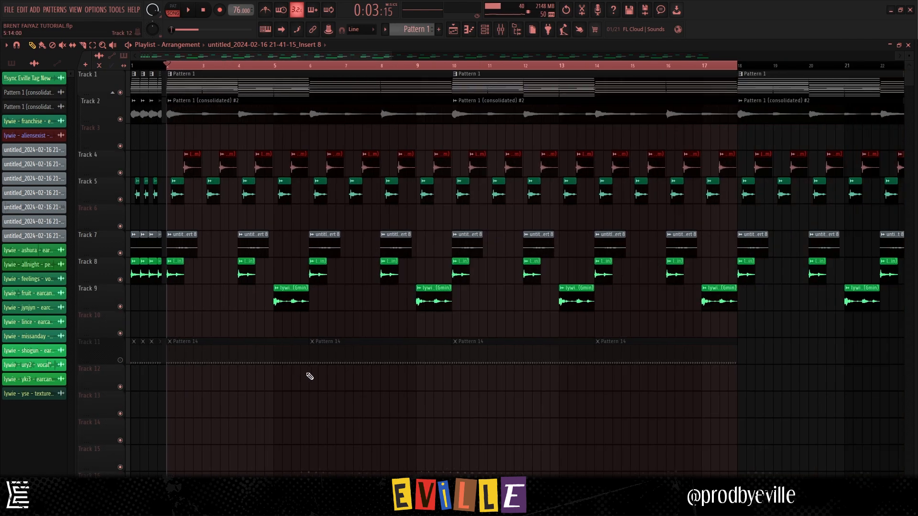
key(space)
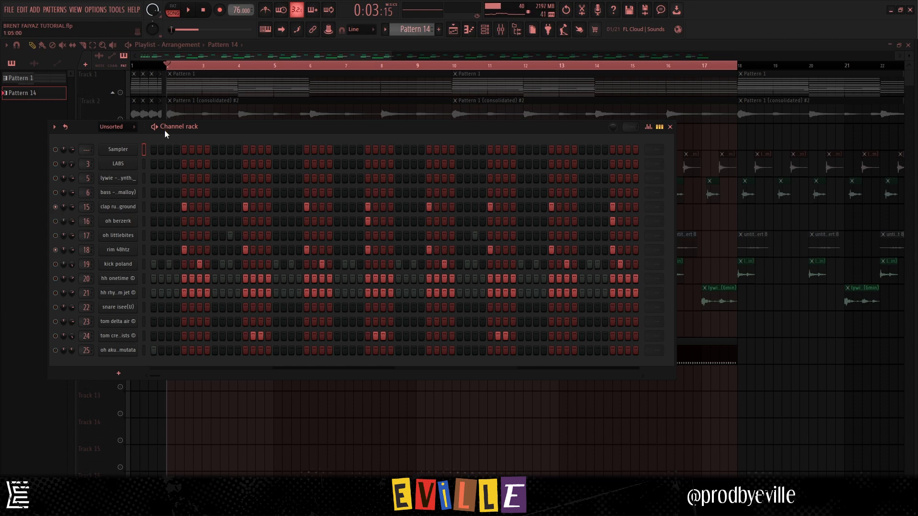
- Play Pattern 14 with only the clap and rim channels, and again with the hh onetime and hh rhythm jet hi-hats added
key(space)
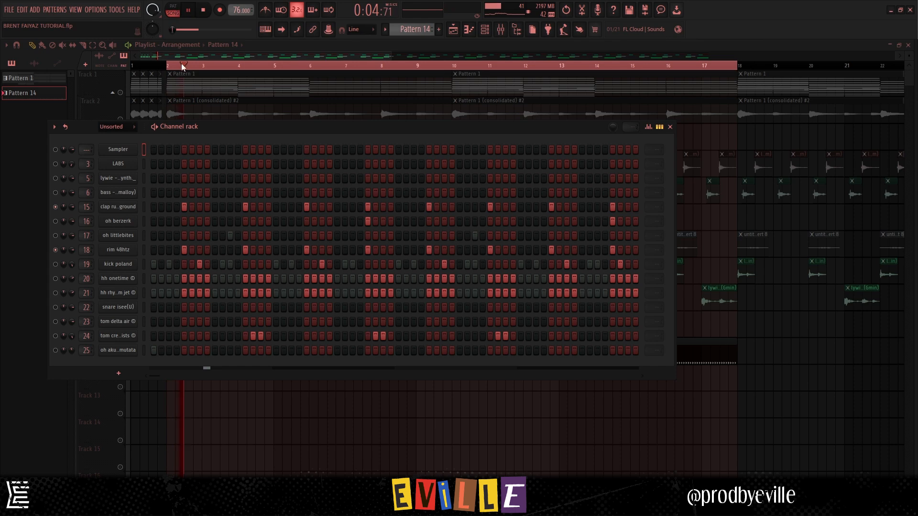
key(space)
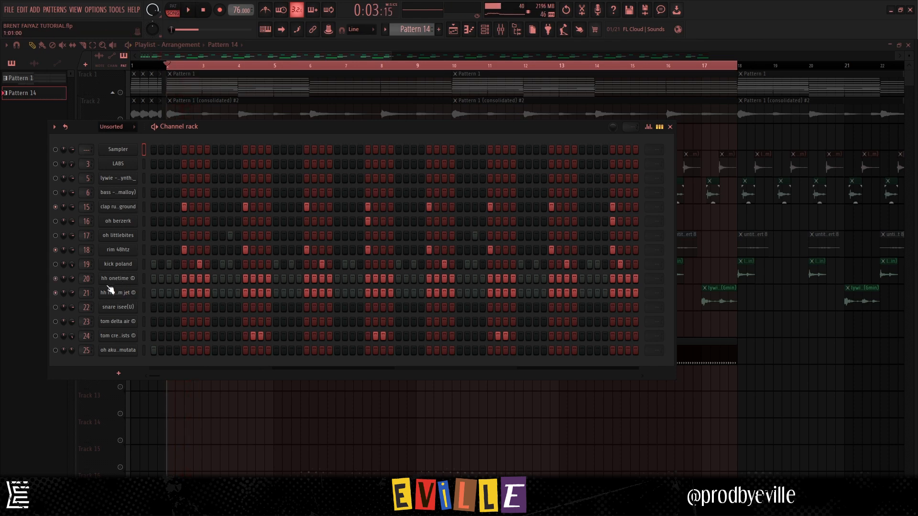
key(space)
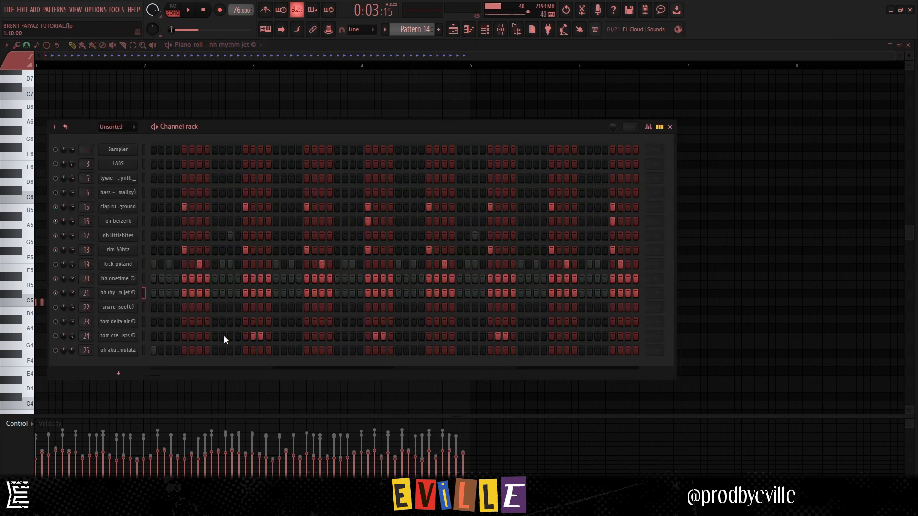
- Play Pattern 14 with the oh berzerk and oh littlebites open hats added, and again with channels 24 and 25 enabled
key(space)
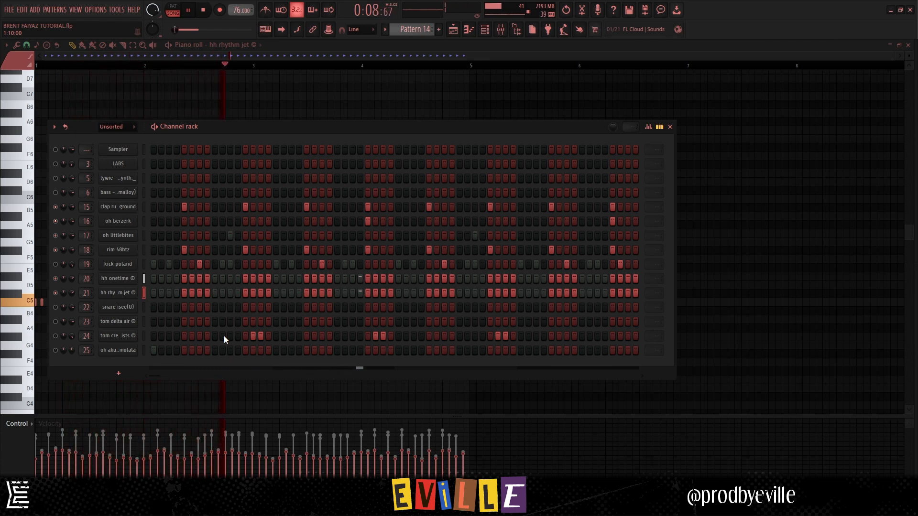
key(space)
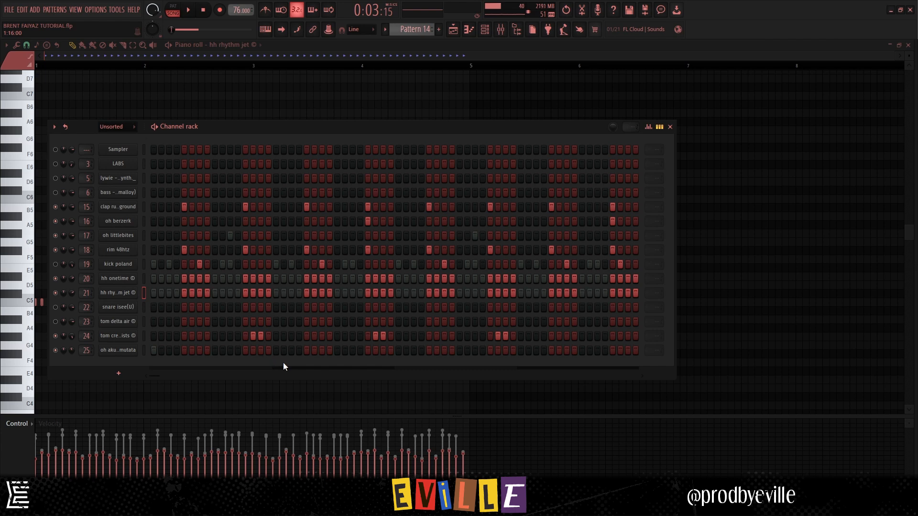
key(space)
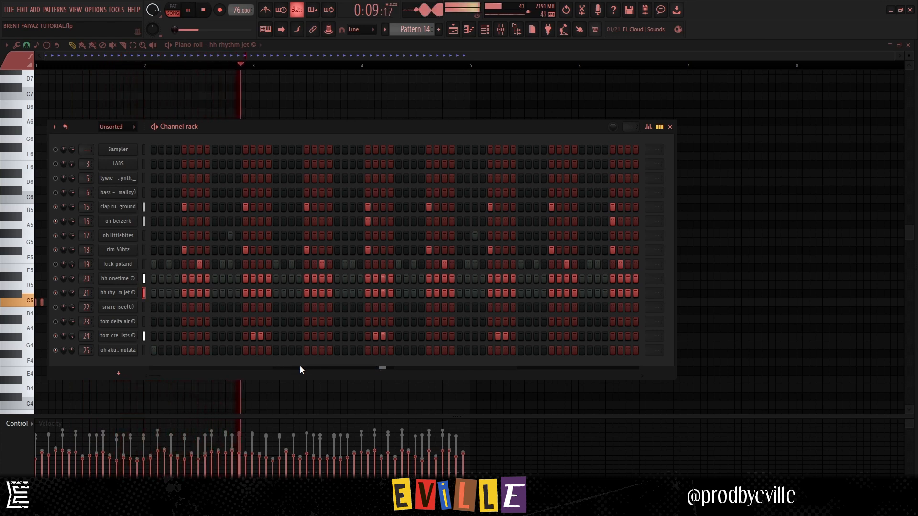
key(space)
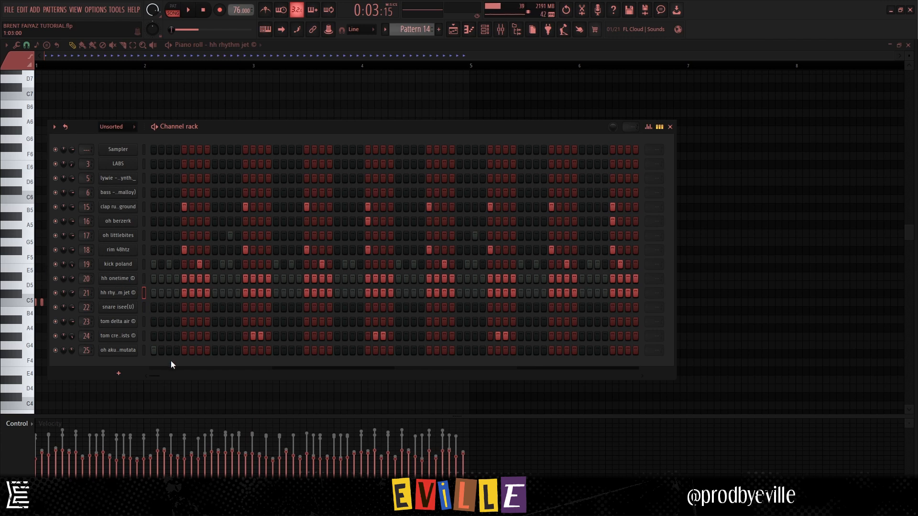
- Play the complete Pattern 14 drum loop with every channel enabled, including kick poland
key(space)
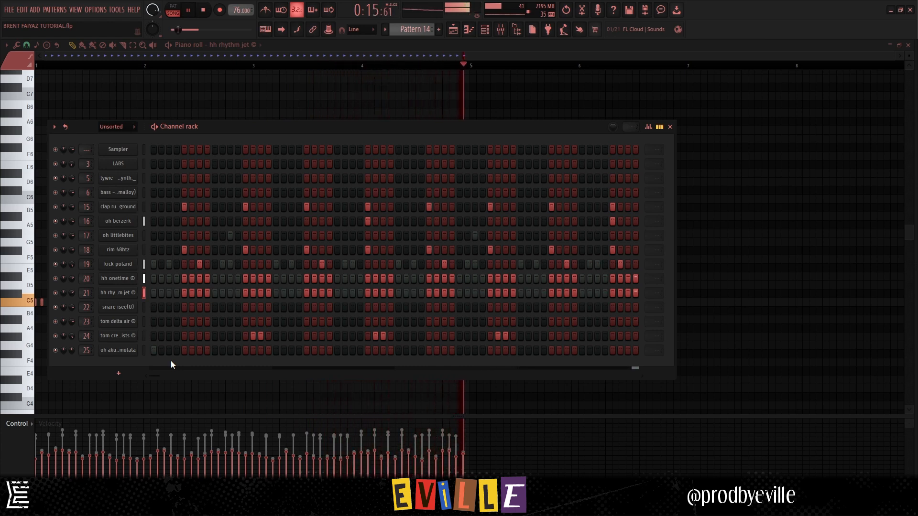
key(space)
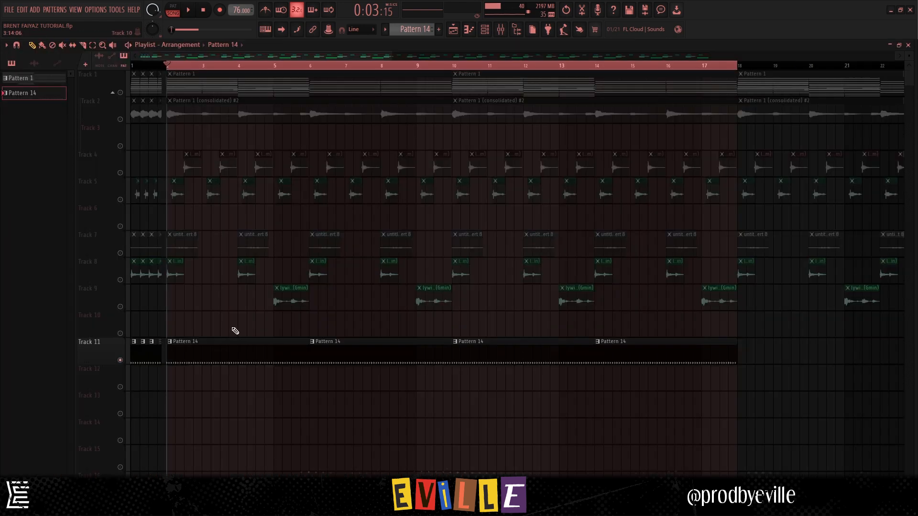
- Clear the playlist's time selection and play the full arrangement from bar 1 with all tracks enabled
drag(396, 344, 186, 443)
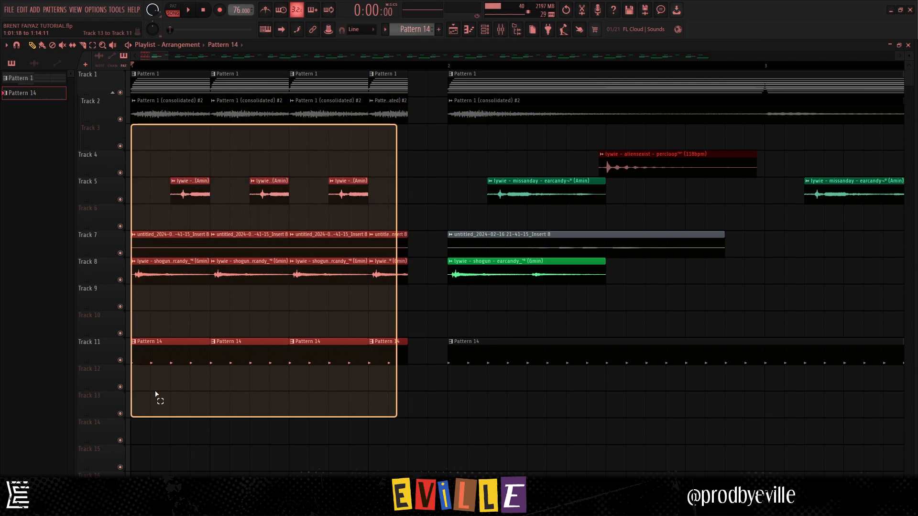
scroll(162, 314, down, 8)
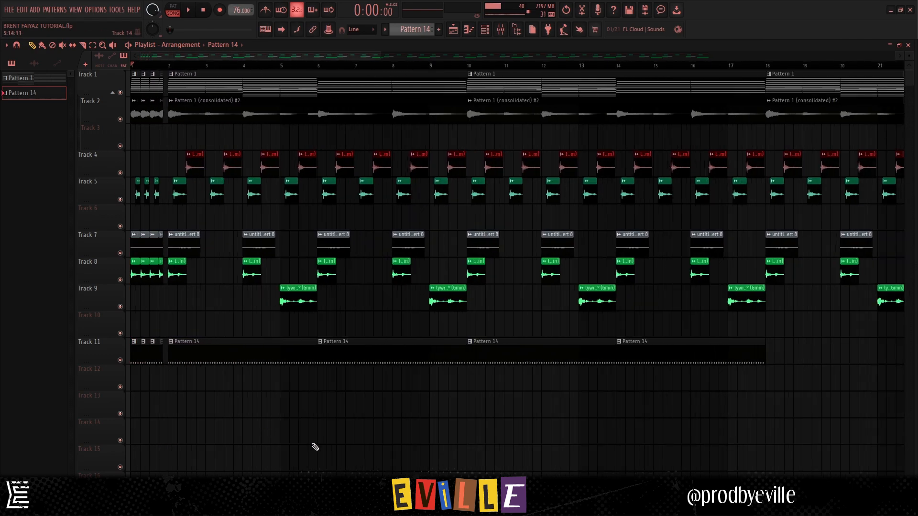
key(space)
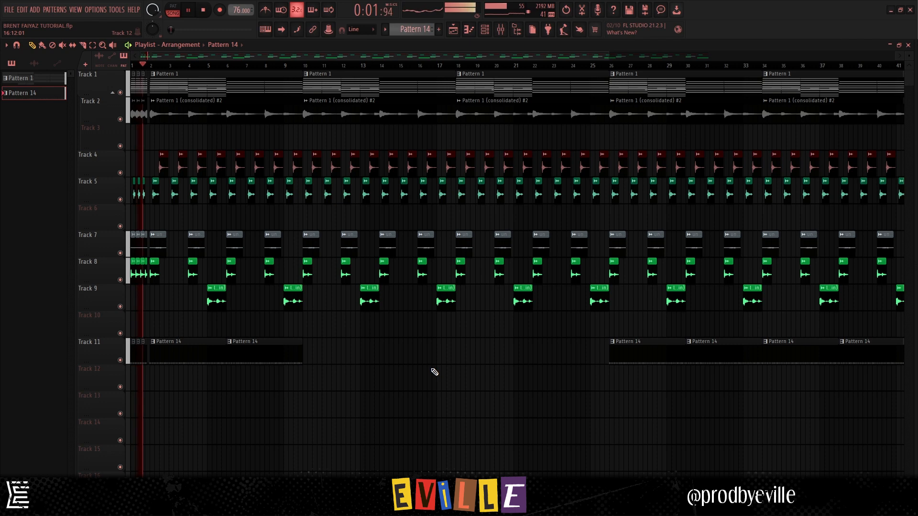